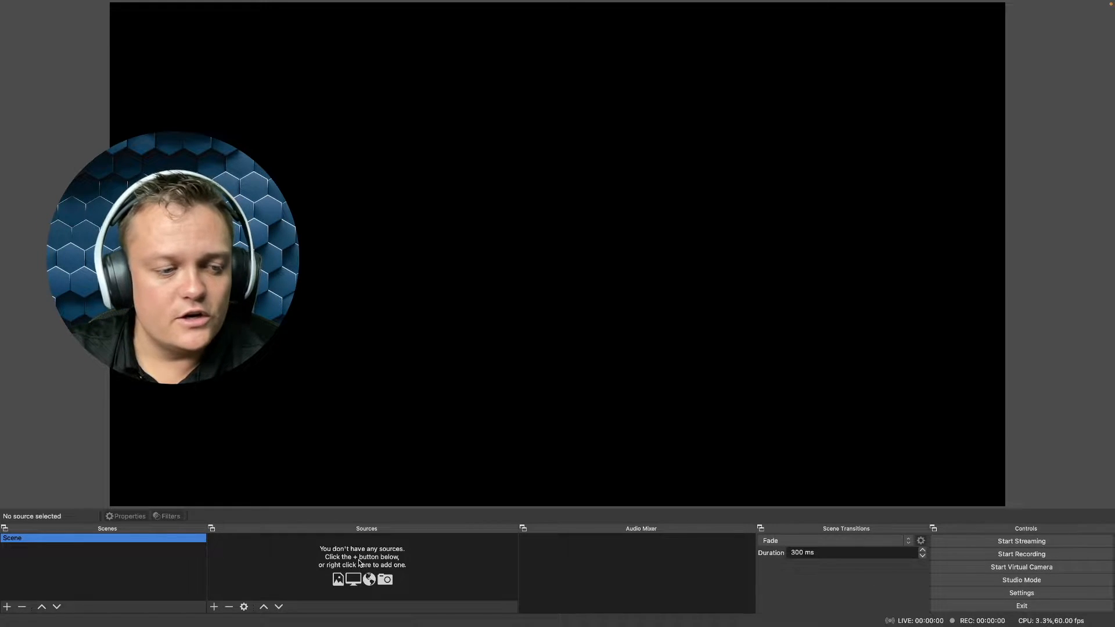
# Rename the existing scene to "Main Camera"
pyautogui.rightClick(28, 538)
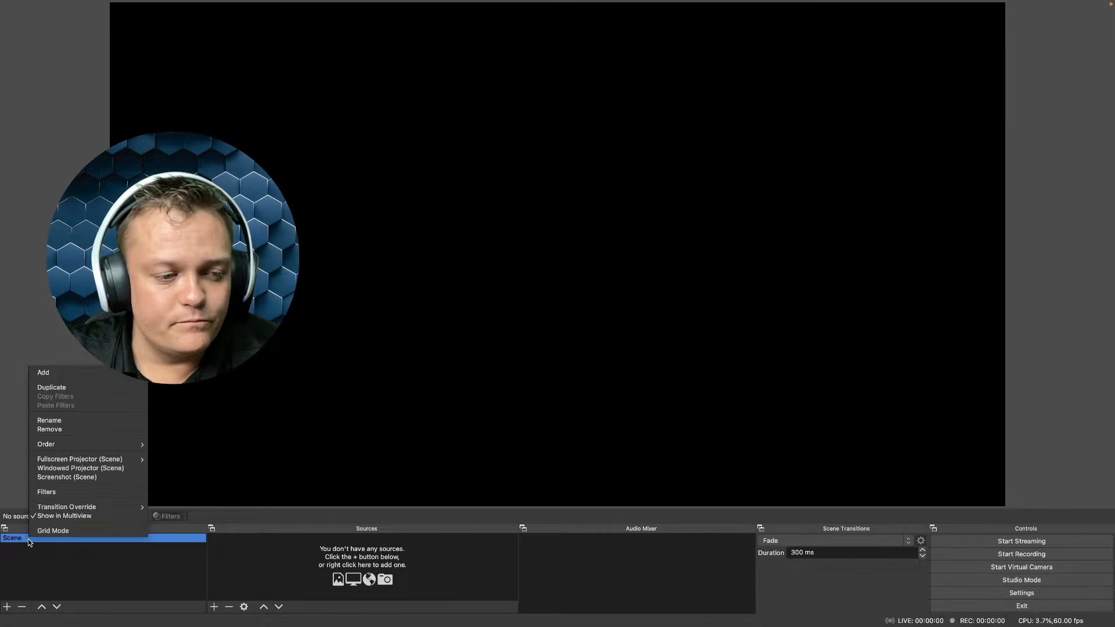
pyautogui.click(85, 419)
pyautogui.write('Main C')
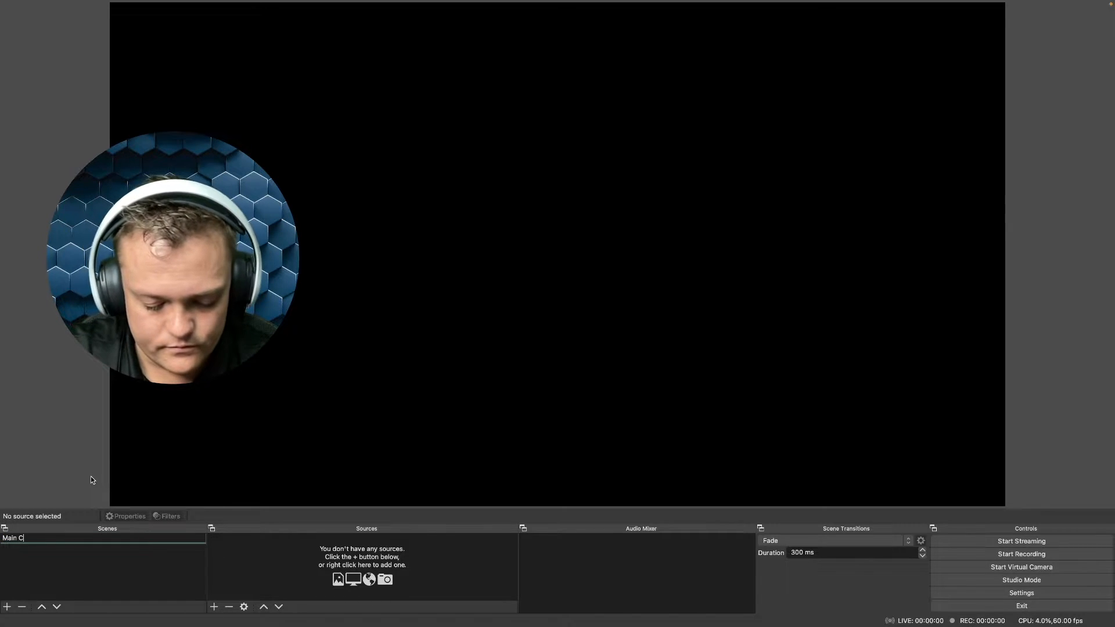
pyautogui.write('amera')
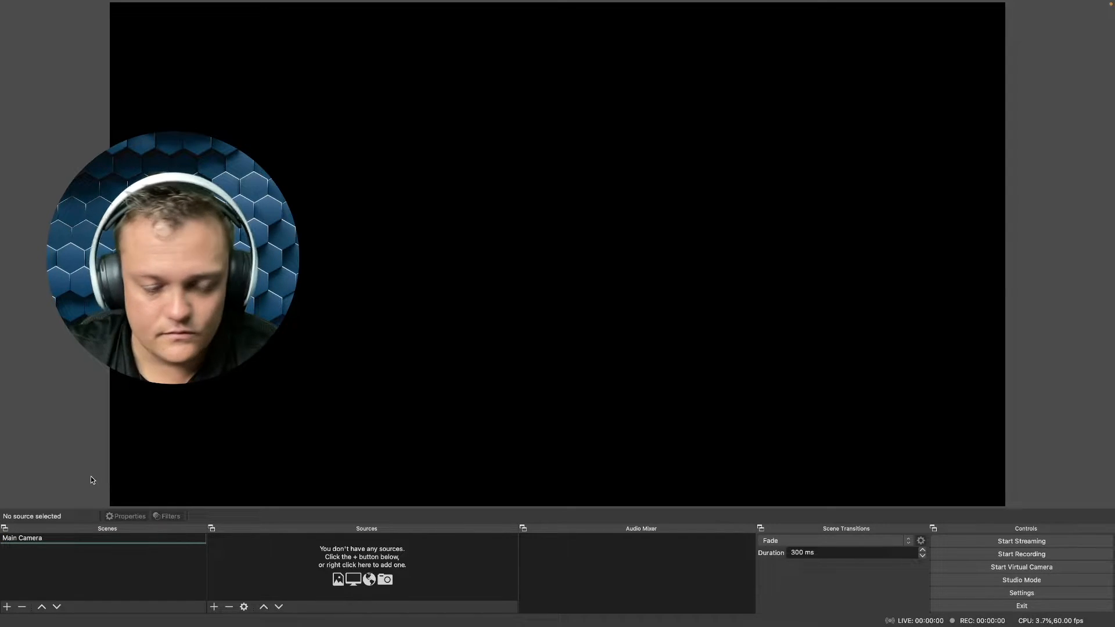
pyautogui.press('Return')
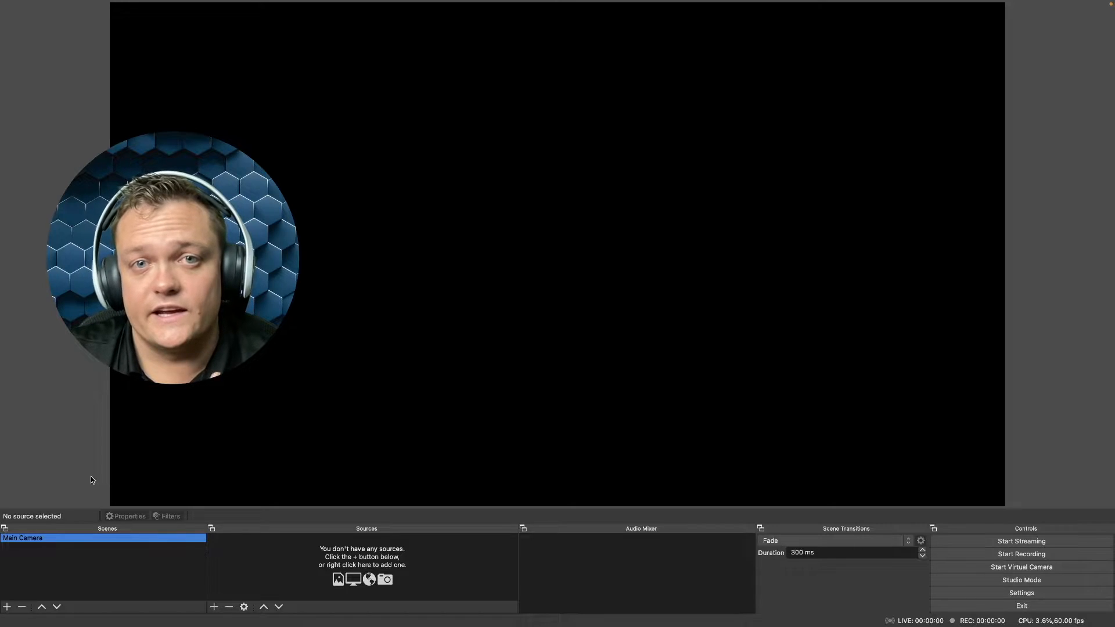
# Add a Video Capture Device source using the FaceTime HD Camera and enlarge it to fill the canvas
pyautogui.click(213, 606)
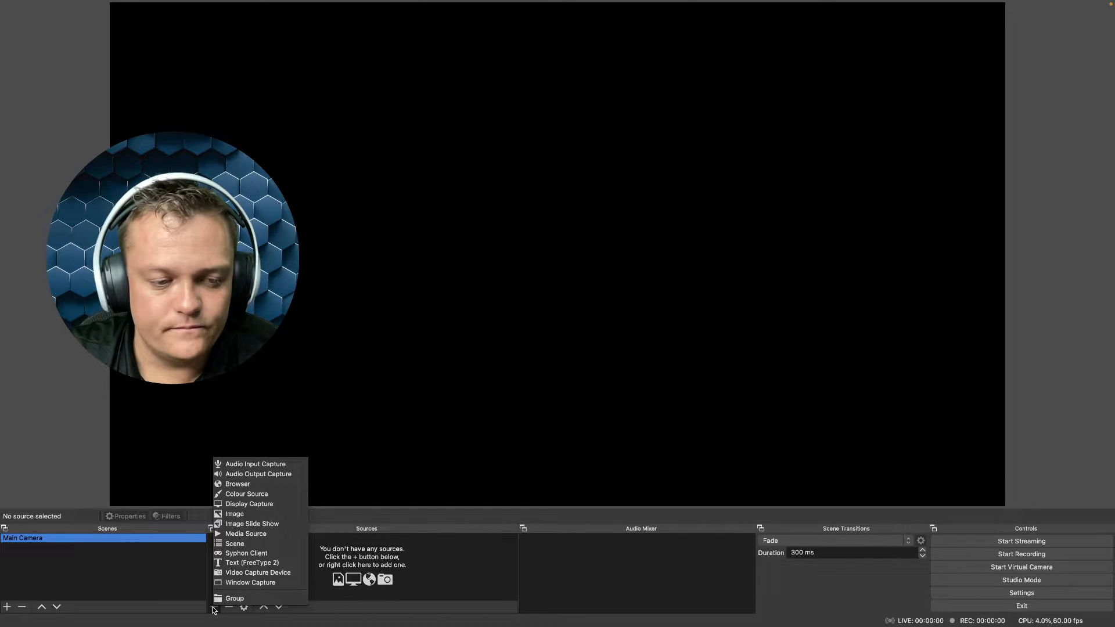
pyautogui.click(252, 574)
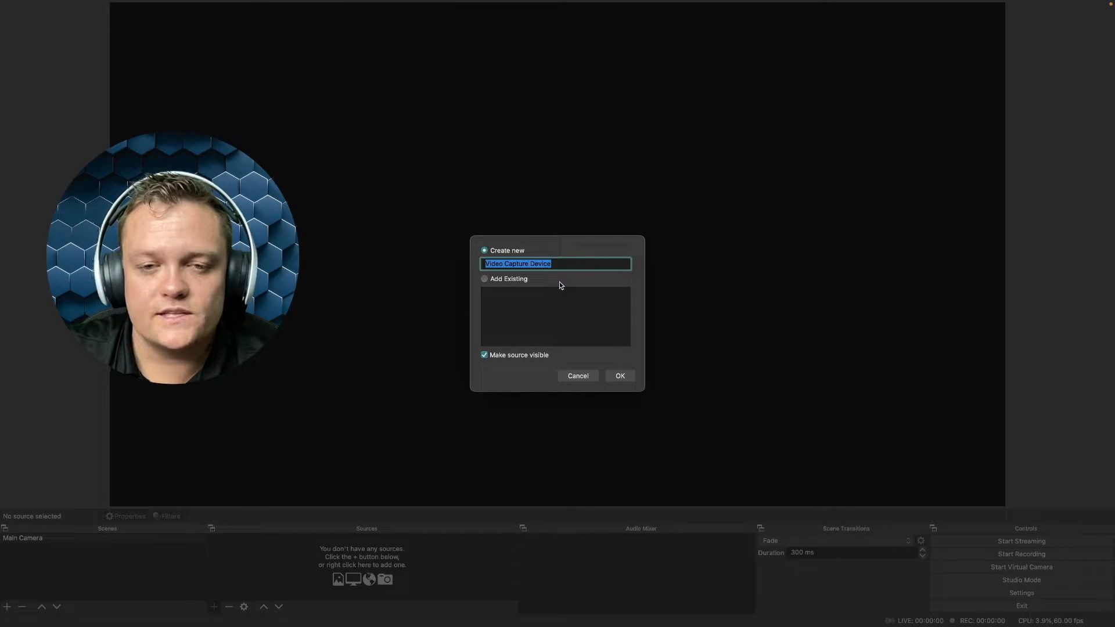
pyautogui.click(620, 376)
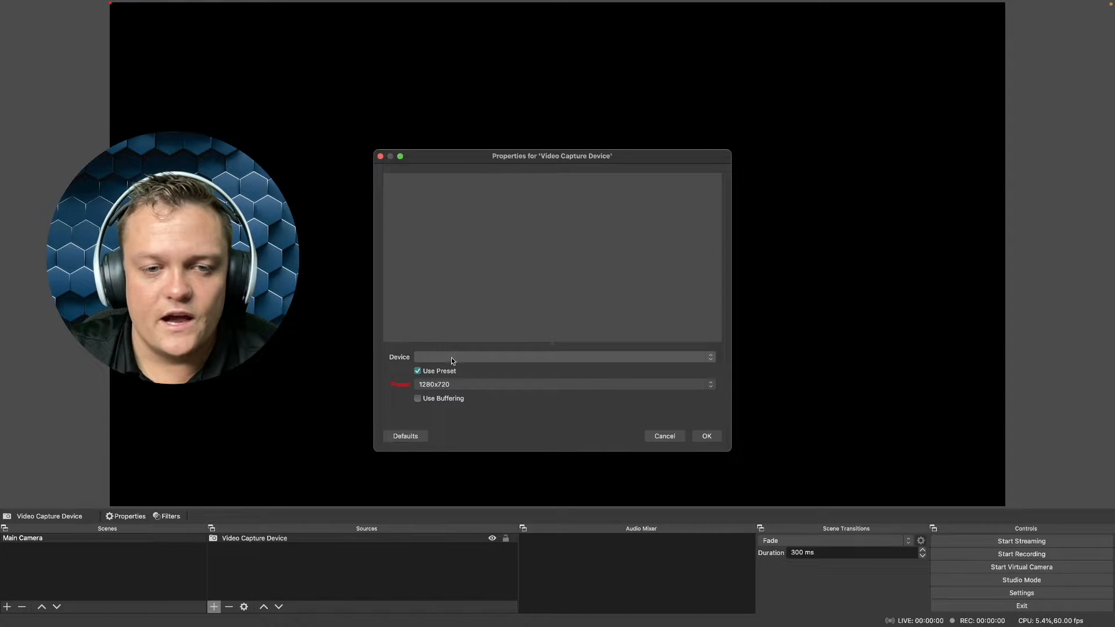
pyautogui.click(451, 358)
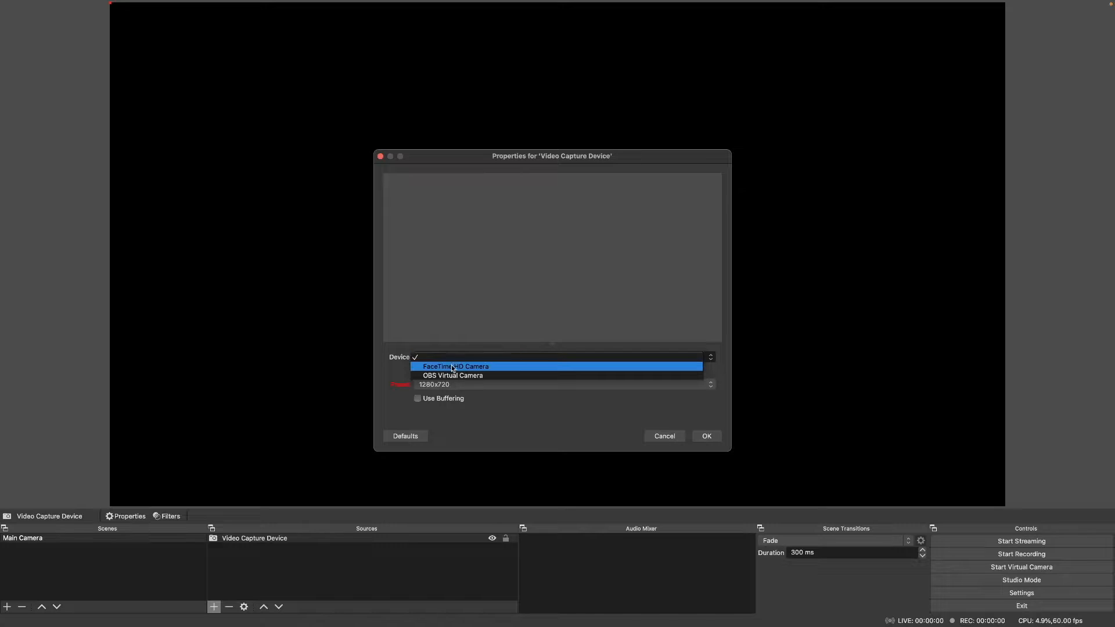
pyautogui.click(454, 367)
pyautogui.click(706, 436)
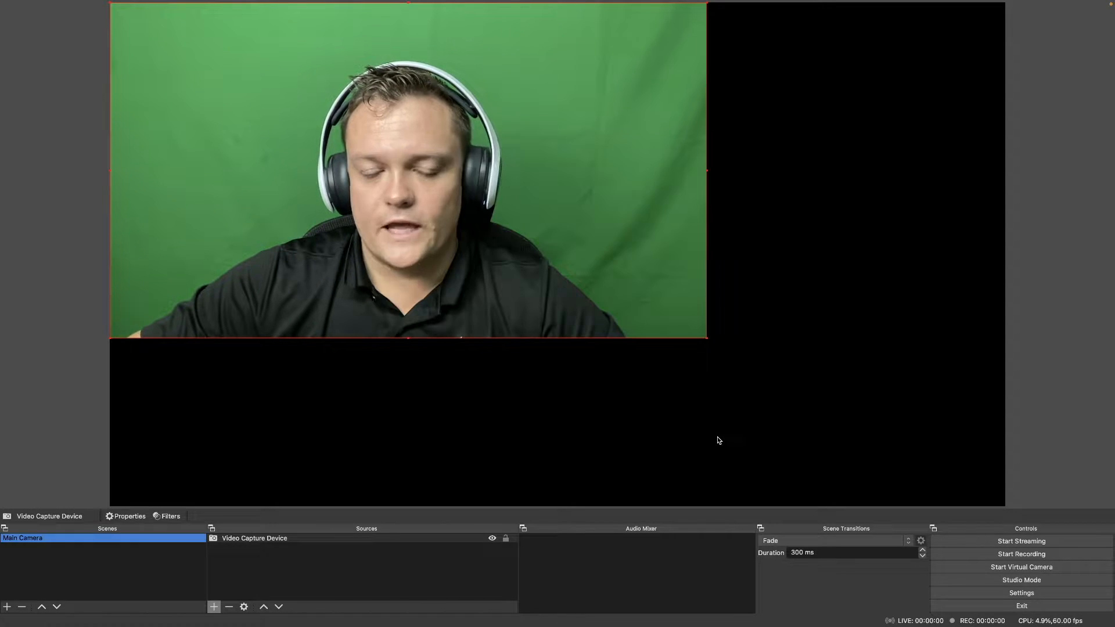
pyautogui.moveTo(707, 338); pyautogui.dragTo(942, 506)
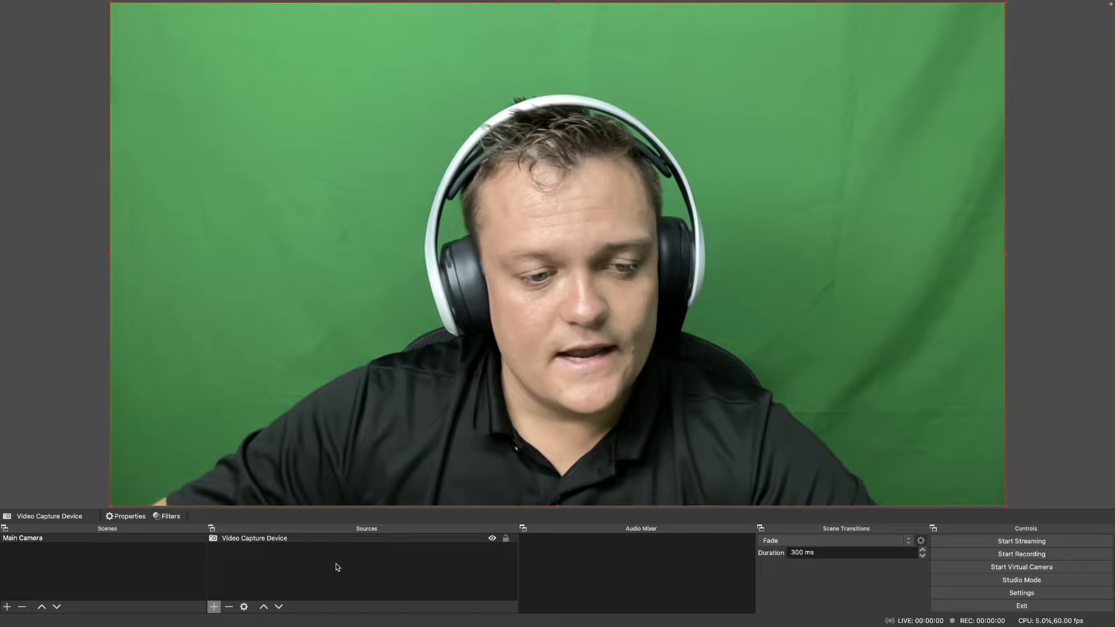
# Open the filters of the Video Capture Device source
pyautogui.rightClick(273, 540)
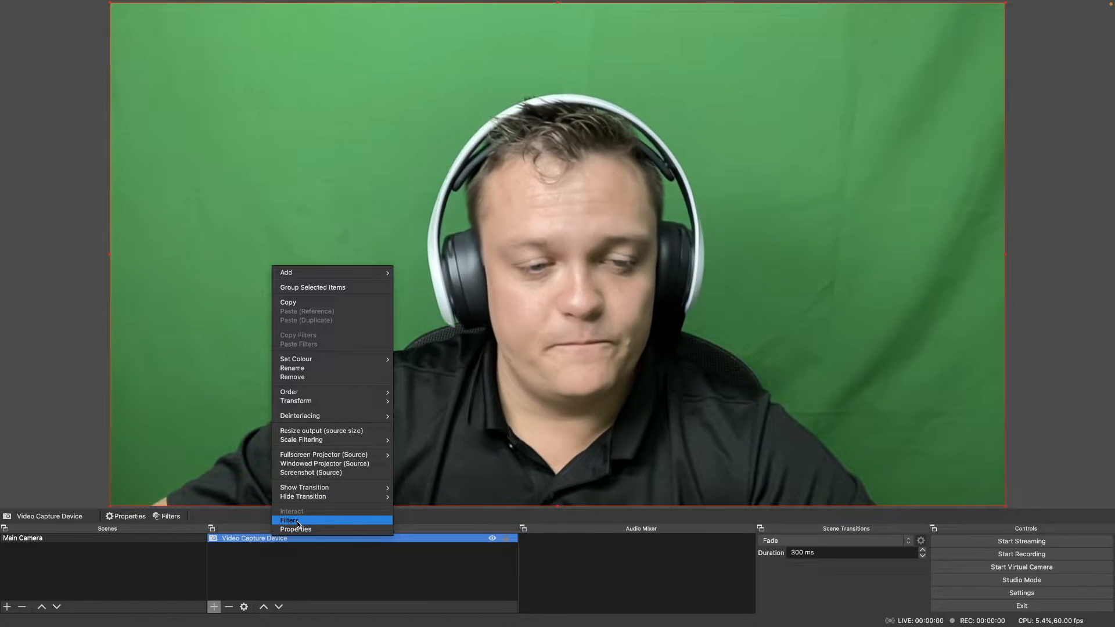
pyautogui.click(292, 521)
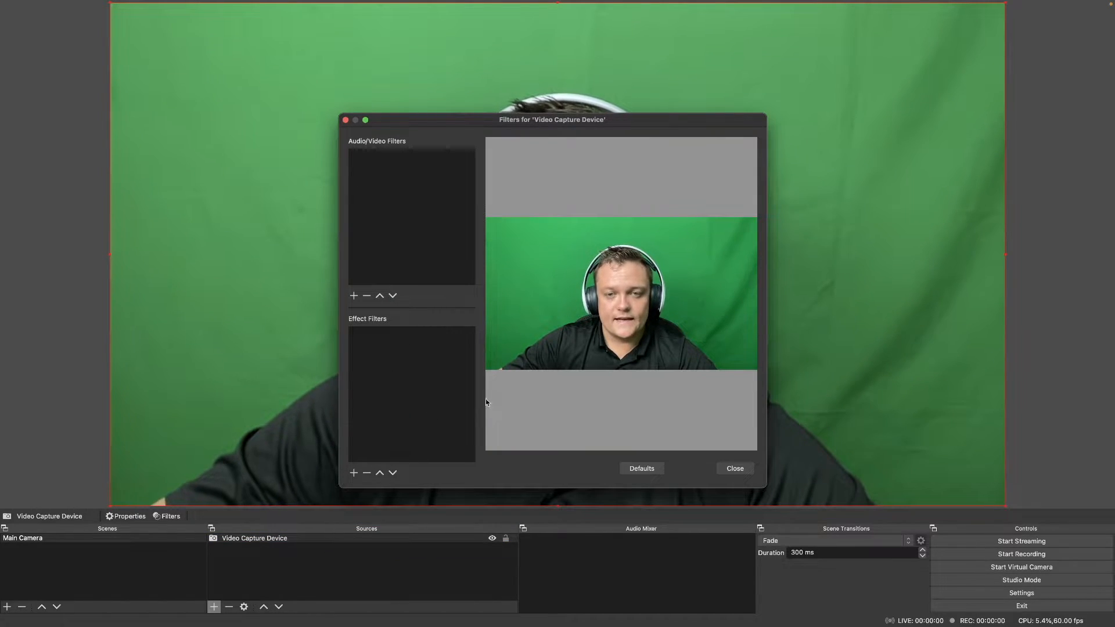
pyautogui.click(353, 472)
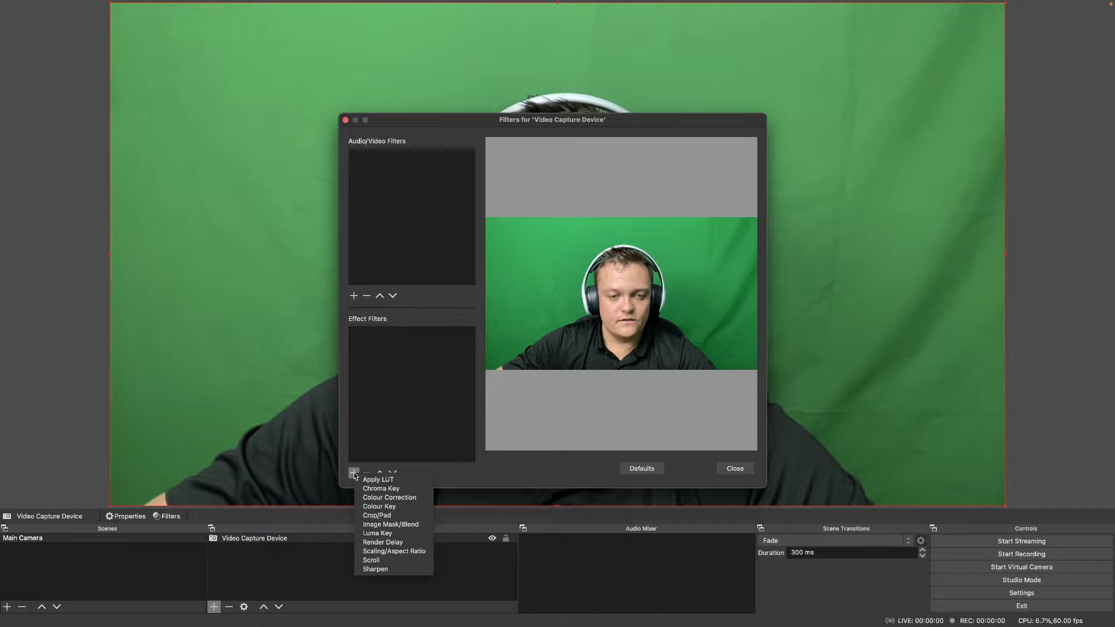
pyautogui.click(391, 497)
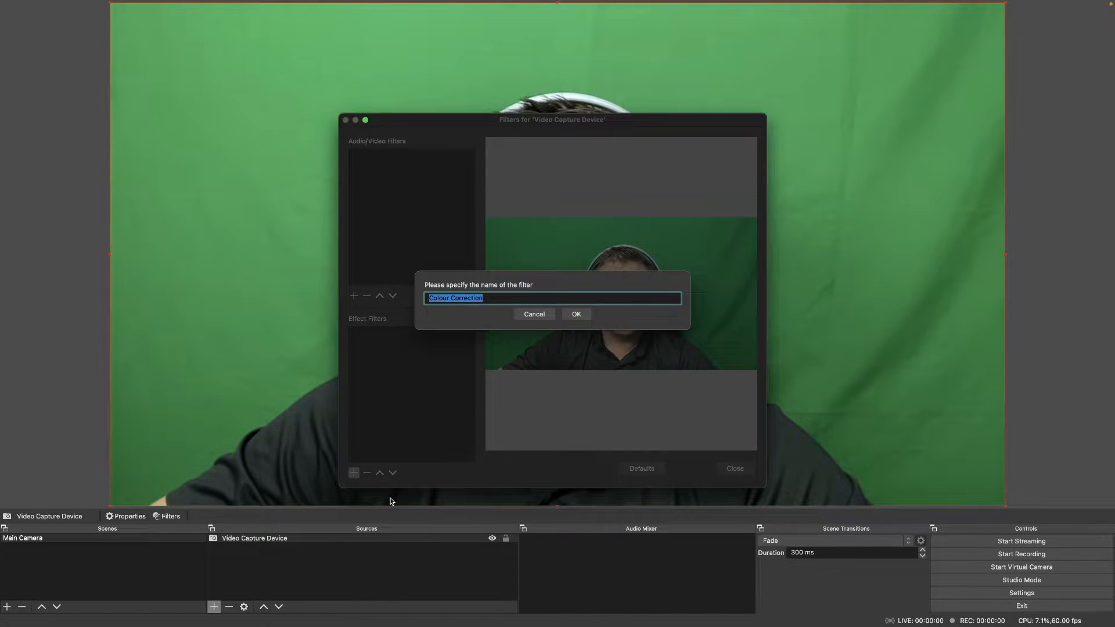
pyautogui.click(533, 314)
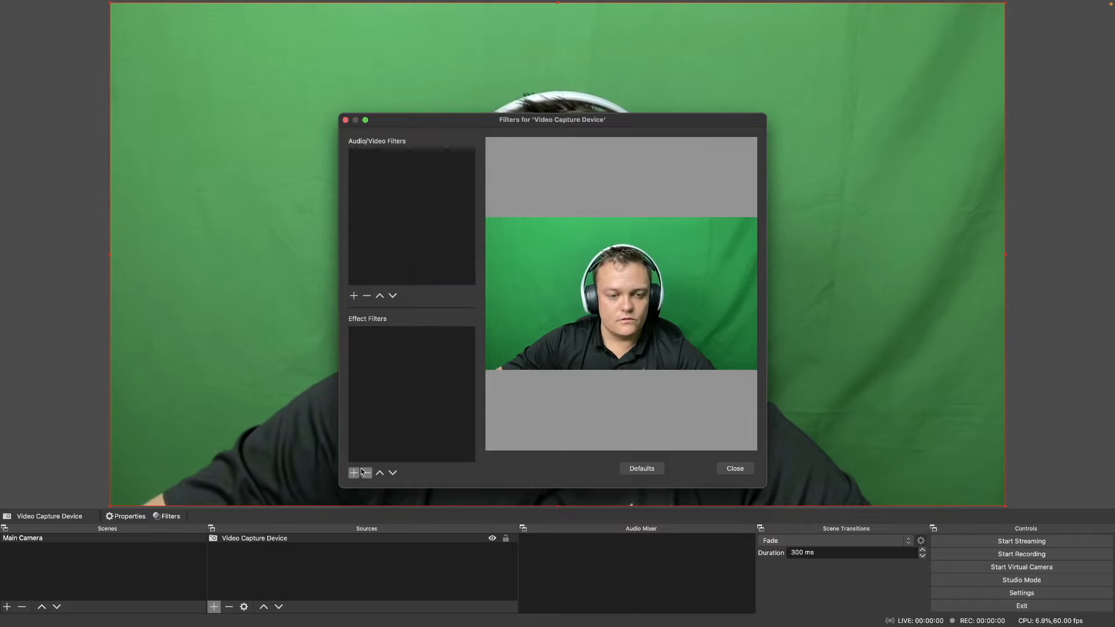
# Add a Chroma Key effect filter with its default name and settings to the camera source, and close the filters
pyautogui.click(354, 473)
pyautogui.click(384, 490)
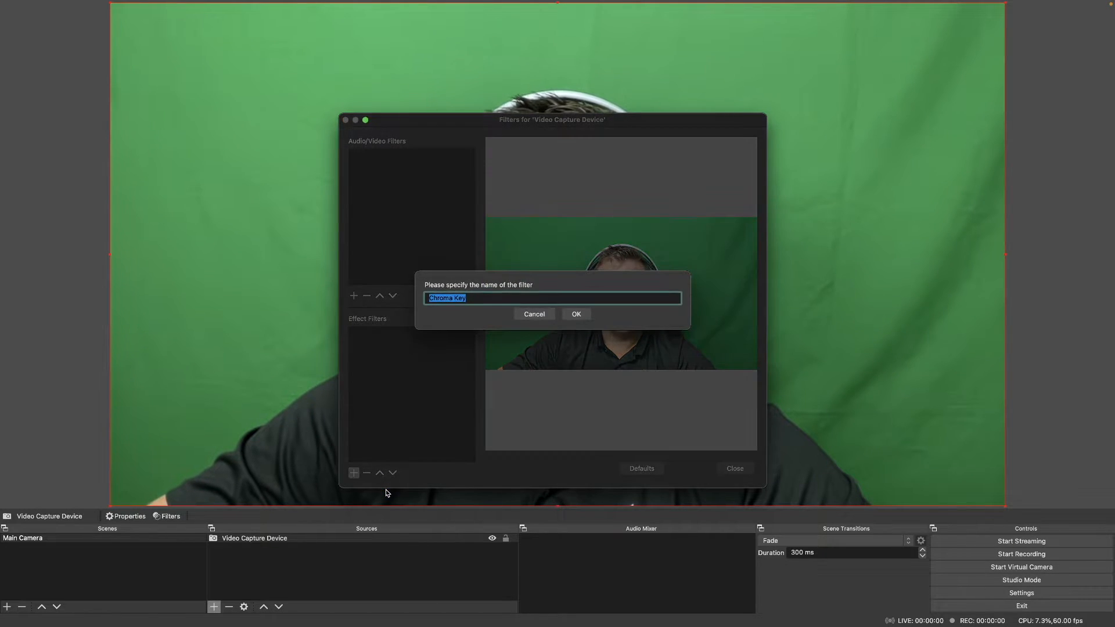
pyautogui.click(579, 314)
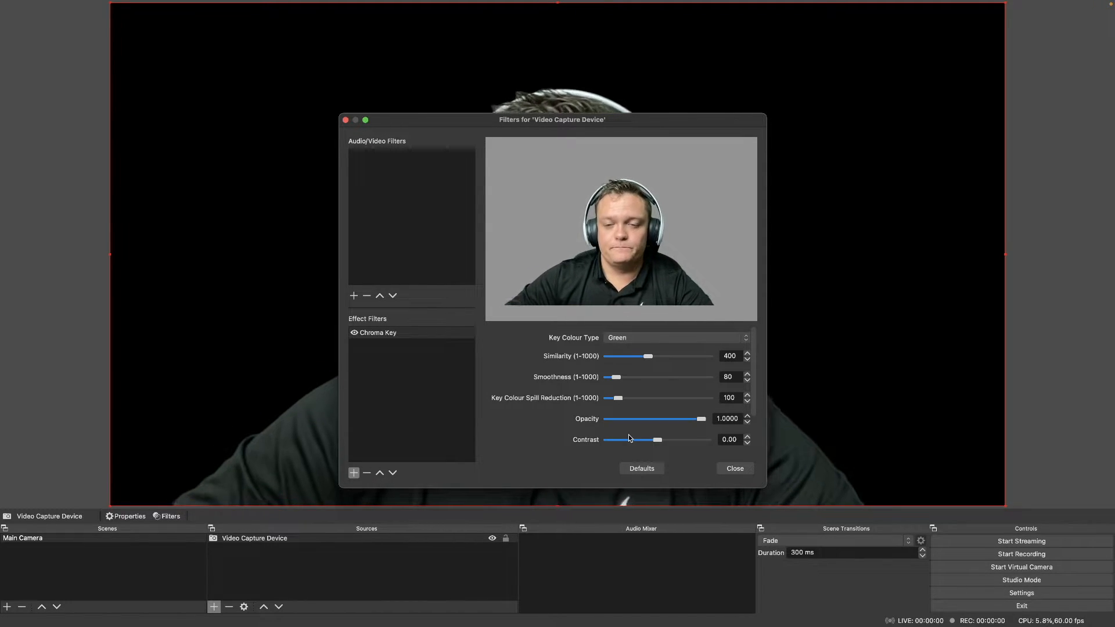
pyautogui.click(733, 469)
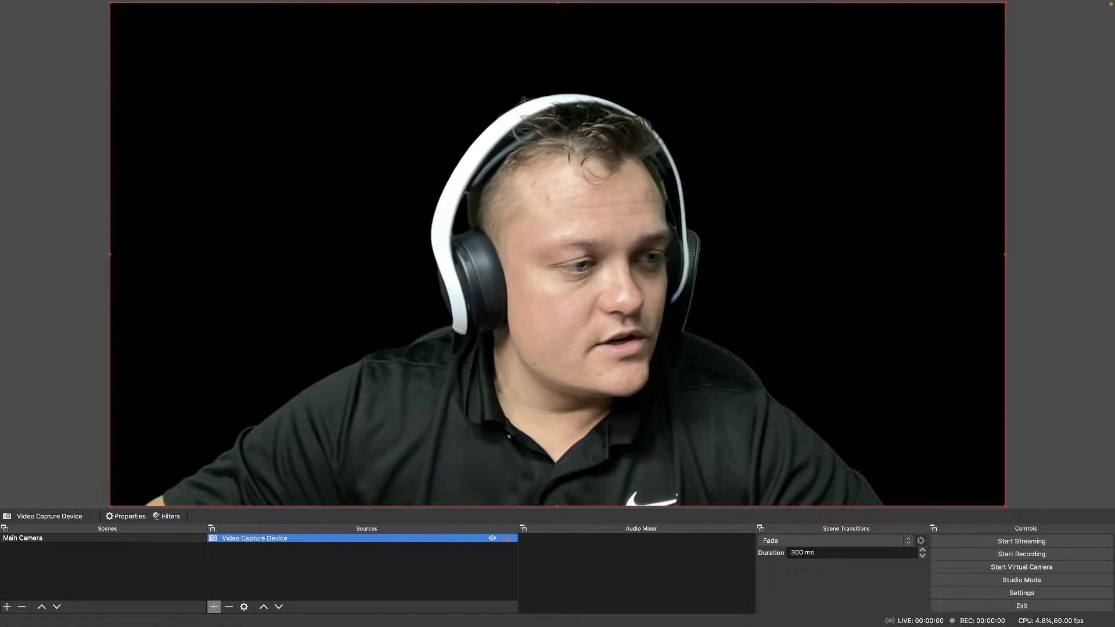
# Create a new scene named "Spy School Training - Virtual Background"
pyautogui.click(28, 539)
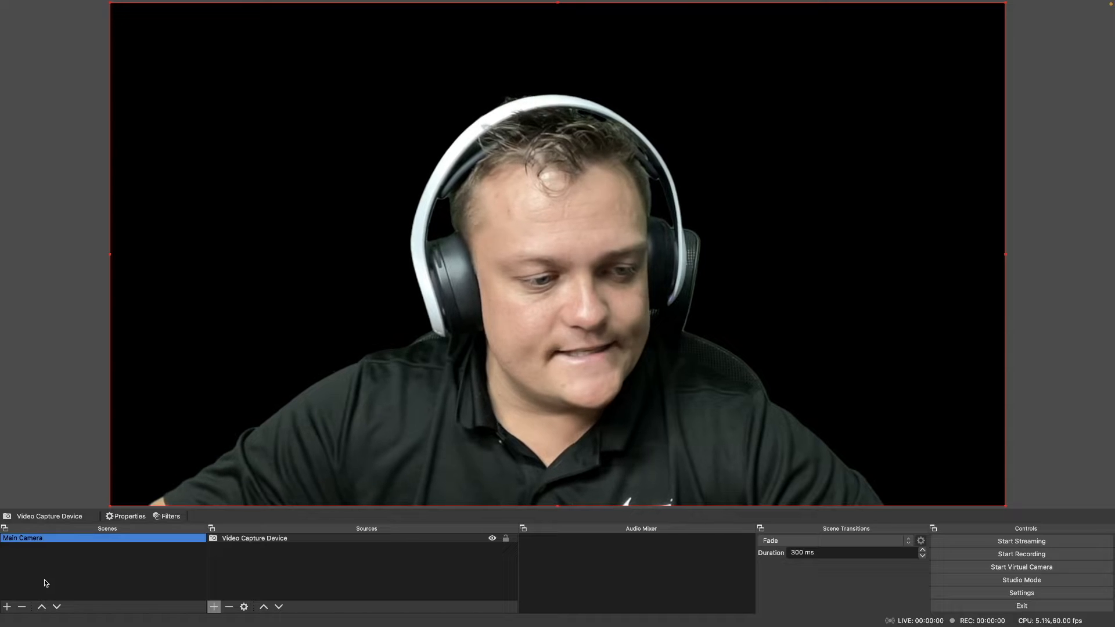
pyautogui.click(7, 607)
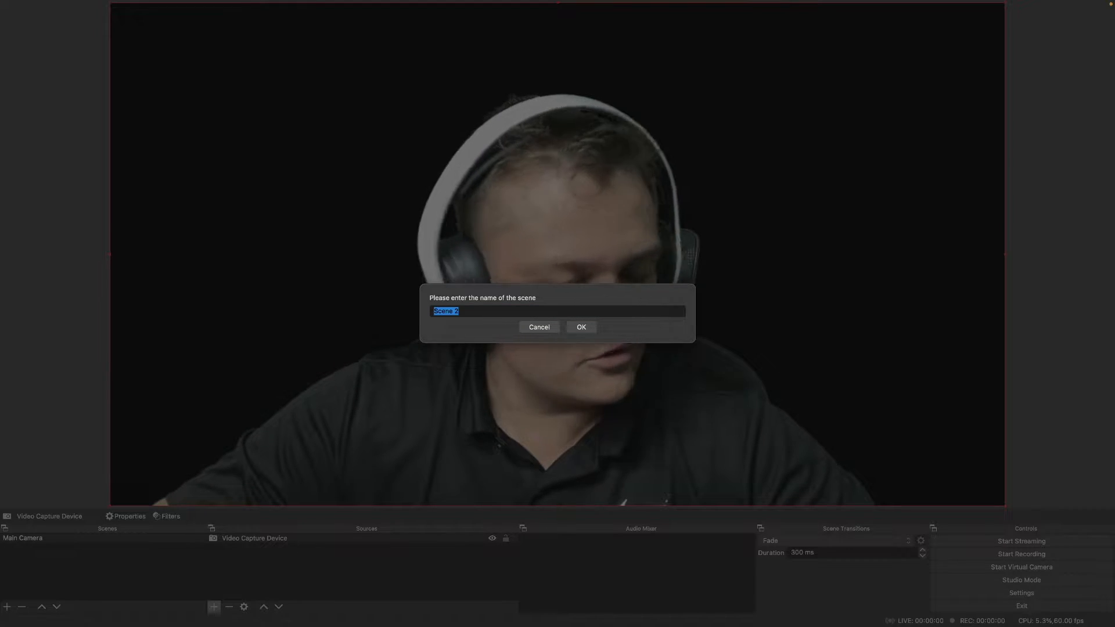
pyautogui.click(479, 310)
pyautogui.press('super+a')
pyautogui.write('Spy School Training - Virtual Background')
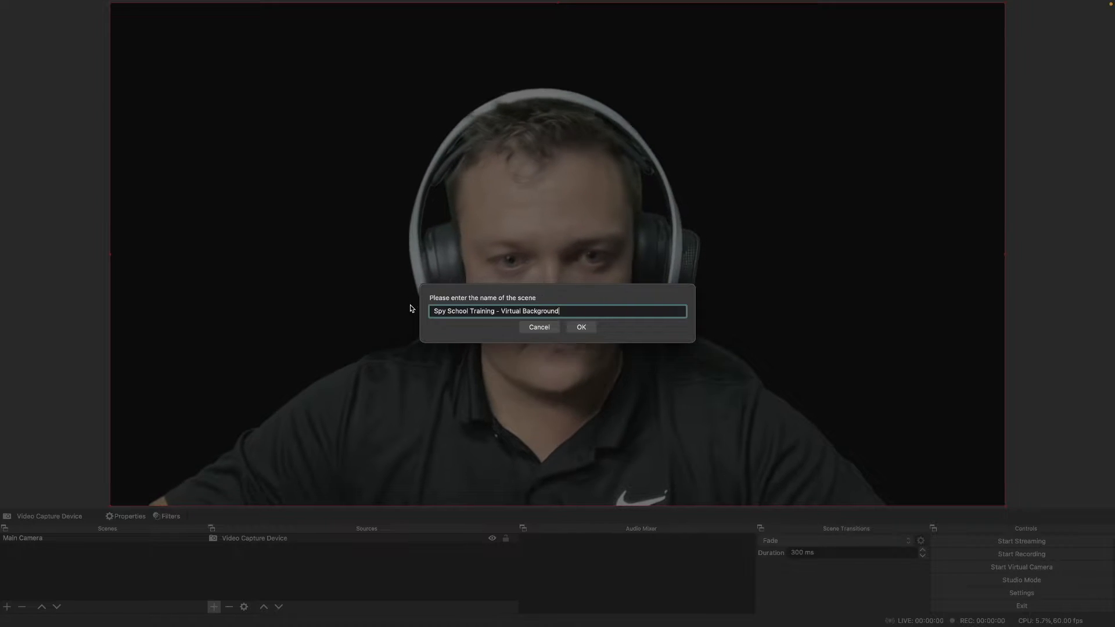
pyautogui.click(580, 327)
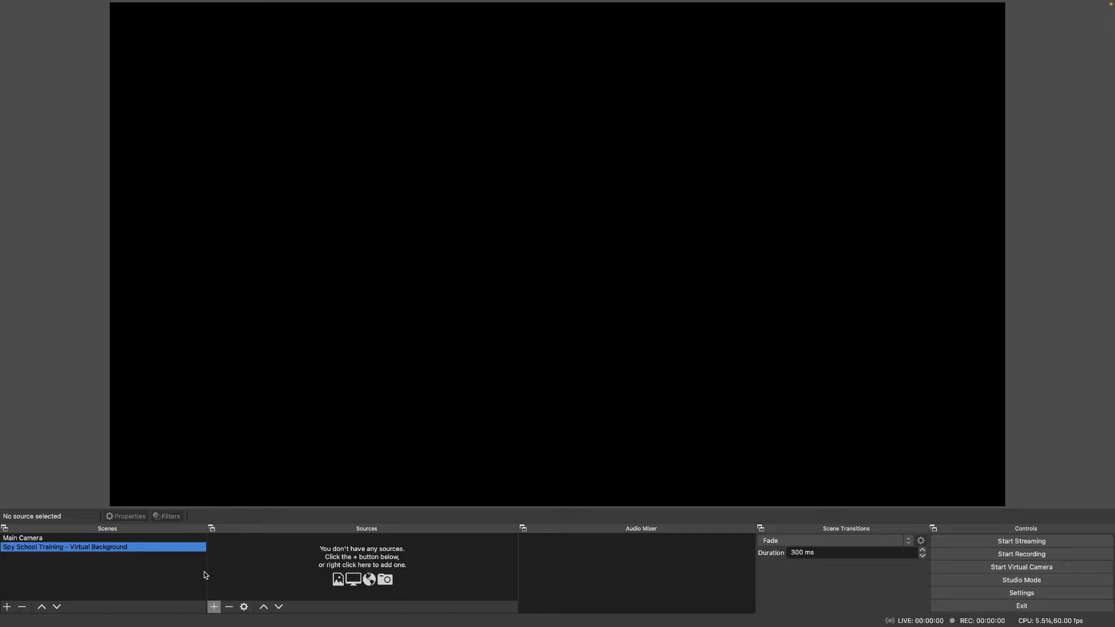
# Add a new Image source named "Virtual Background" to the Spy School Training scene
pyautogui.click(215, 607)
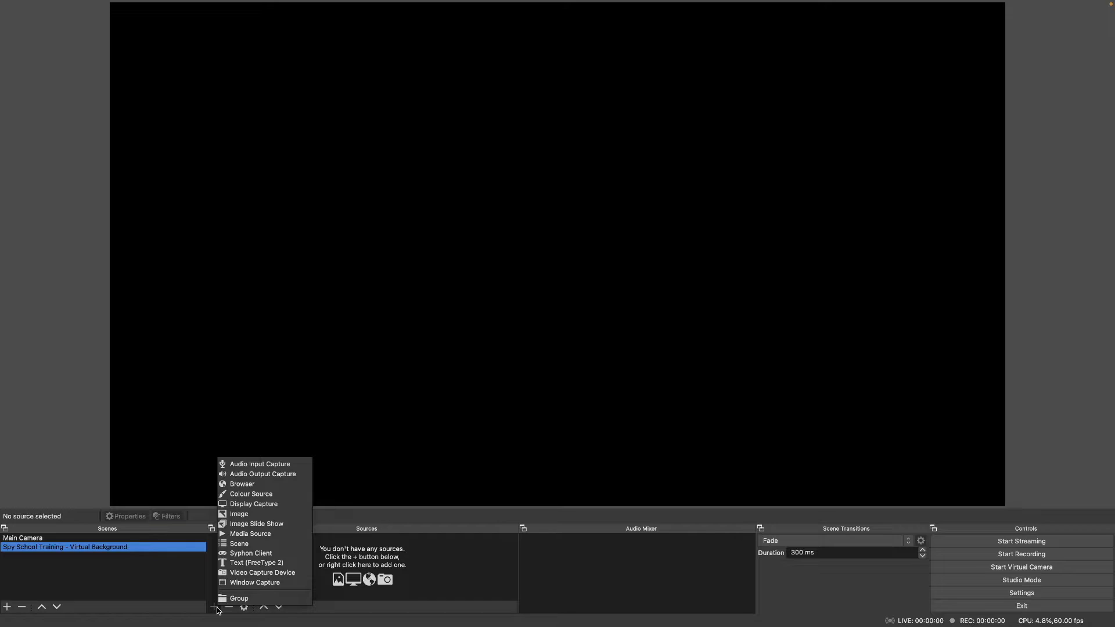
pyautogui.click(248, 514)
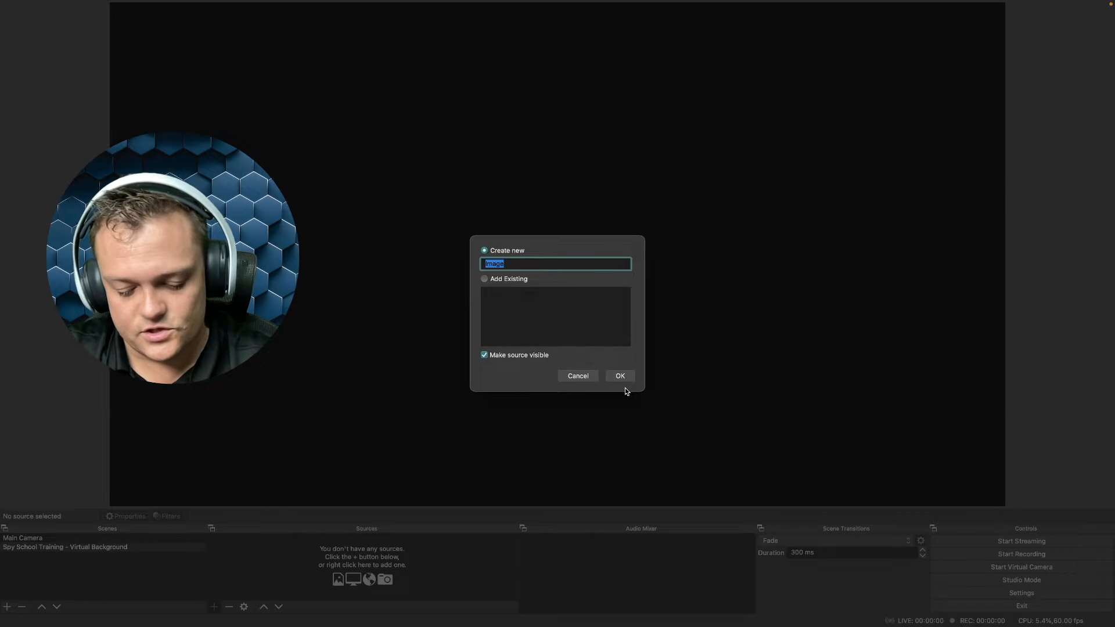
pyautogui.write('Spy School Training - Virtual Background')
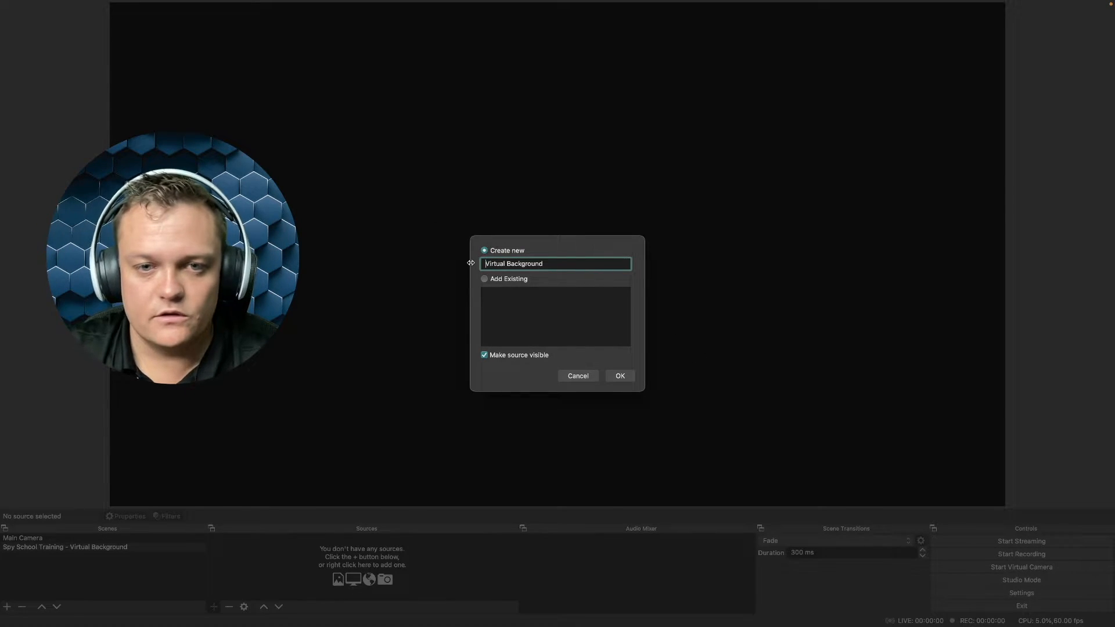
pyautogui.click(620, 376)
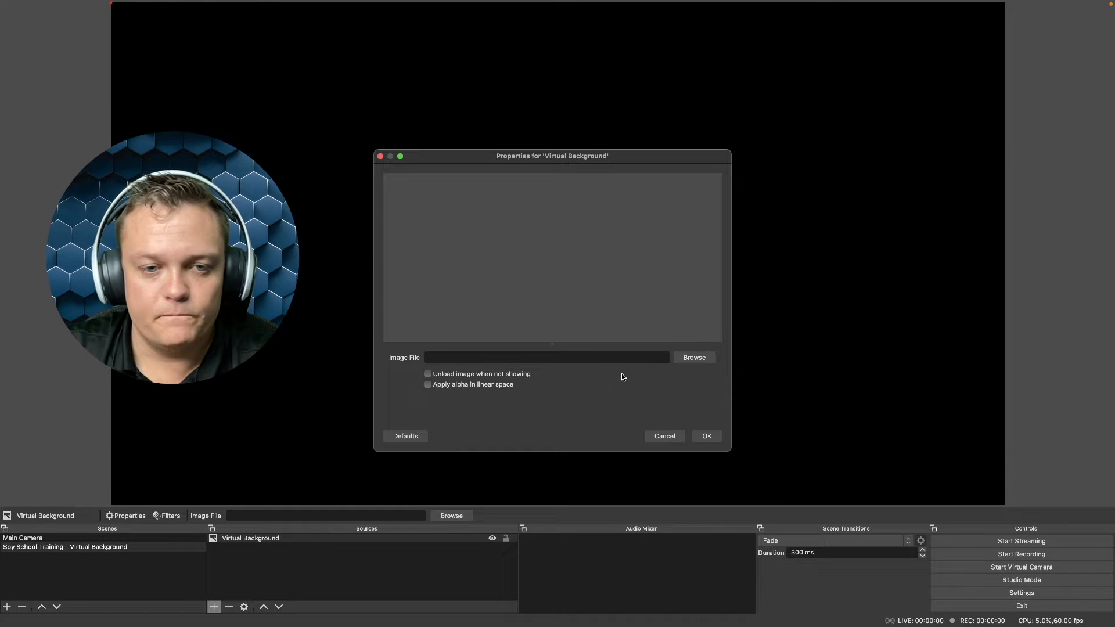
# Load "Spy School Training - Virtual Background.jpg" from the recordings folder as the image file of the Virtual Background source
pyautogui.click(699, 359)
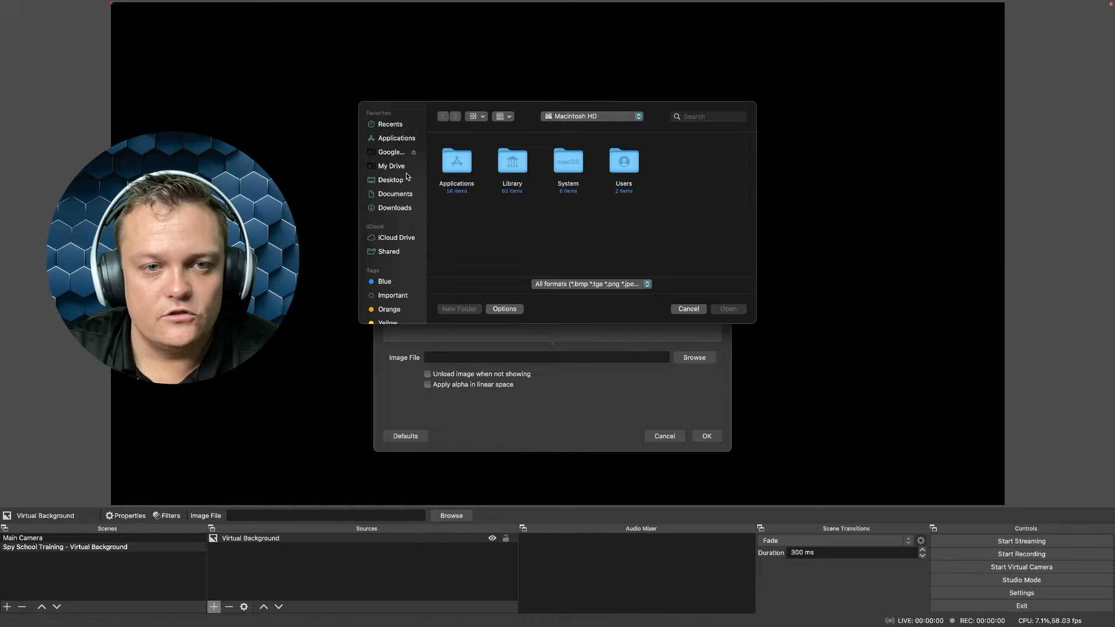
pyautogui.click(581, 117)
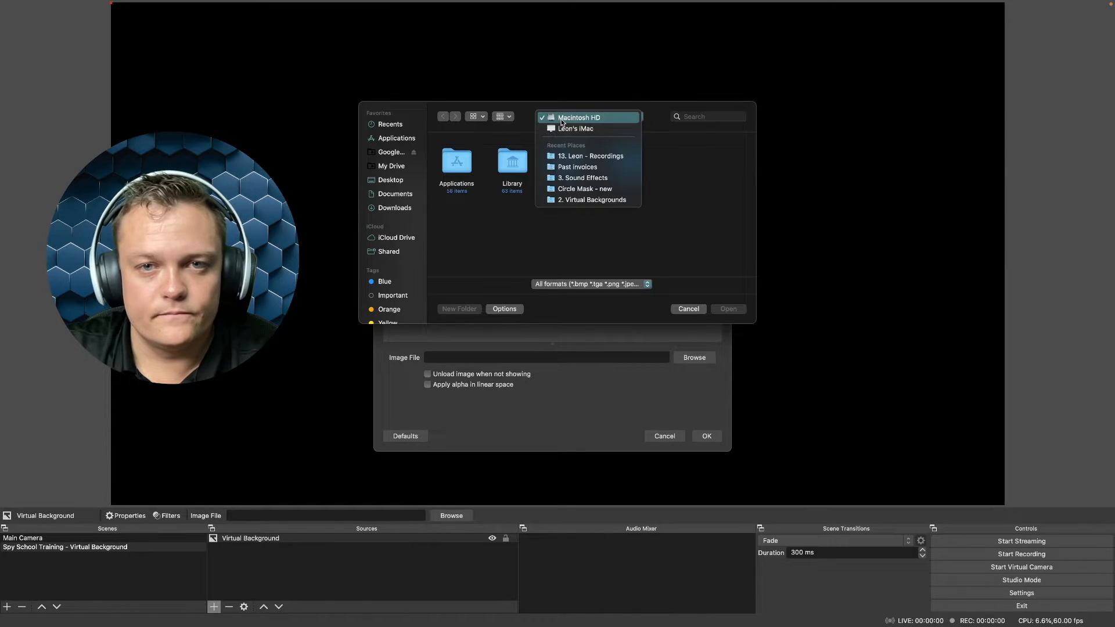
pyautogui.click(575, 156)
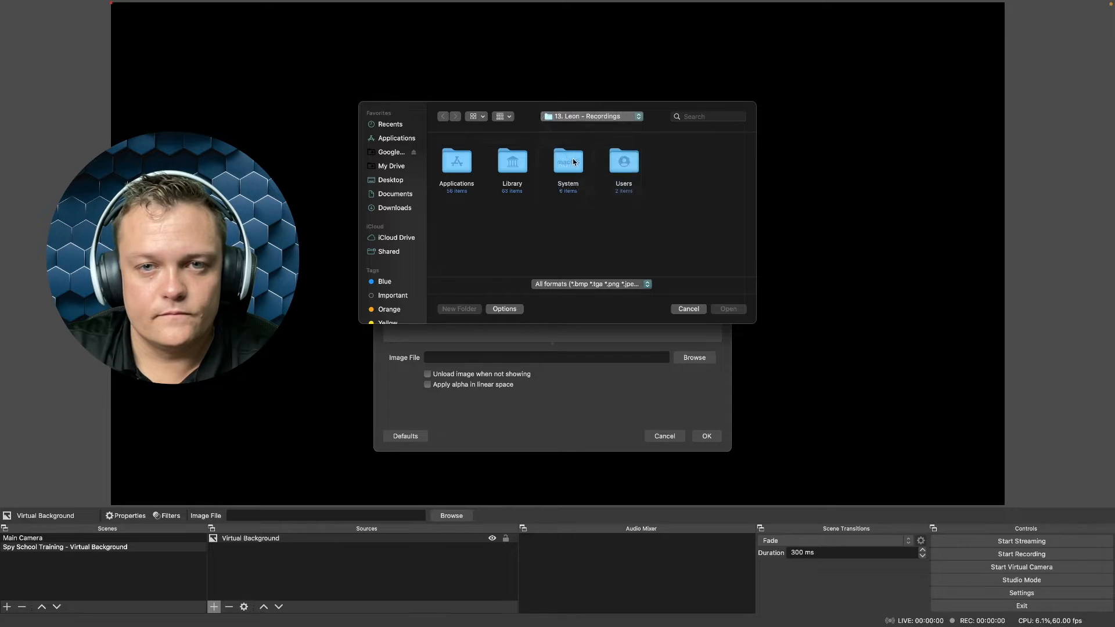
pyautogui.scroll(-2, 586, 253)
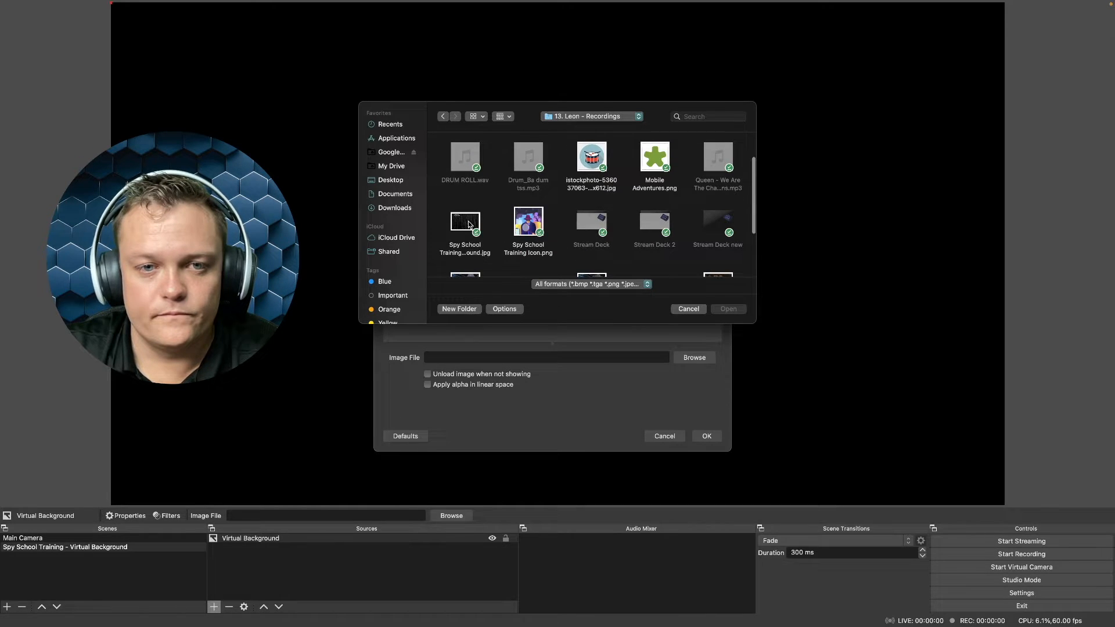
pyautogui.click(729, 308)
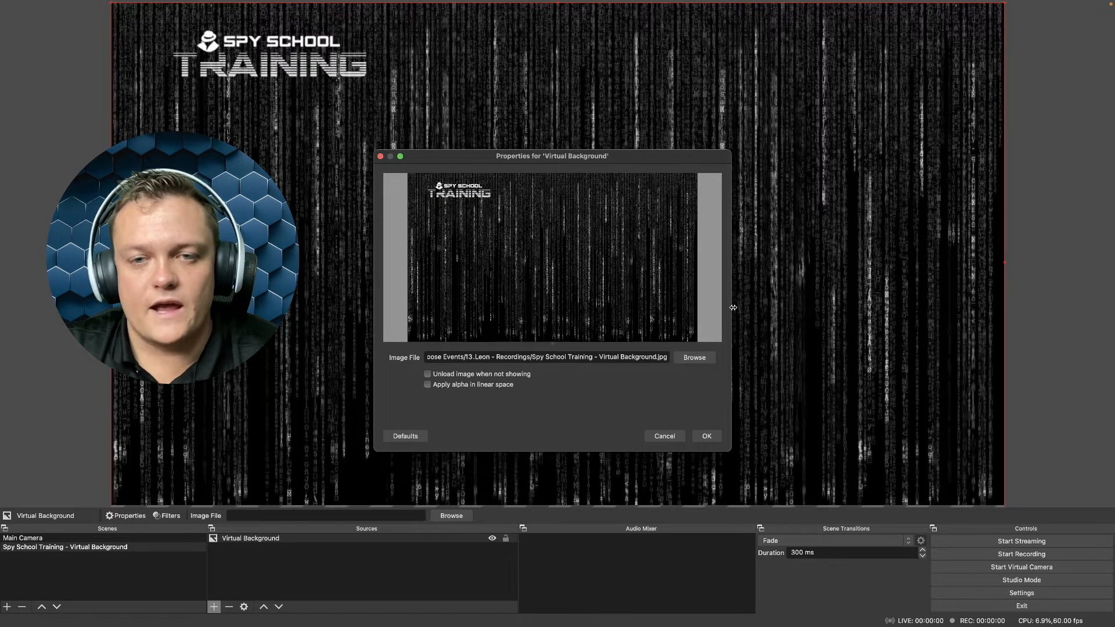
pyautogui.click(708, 436)
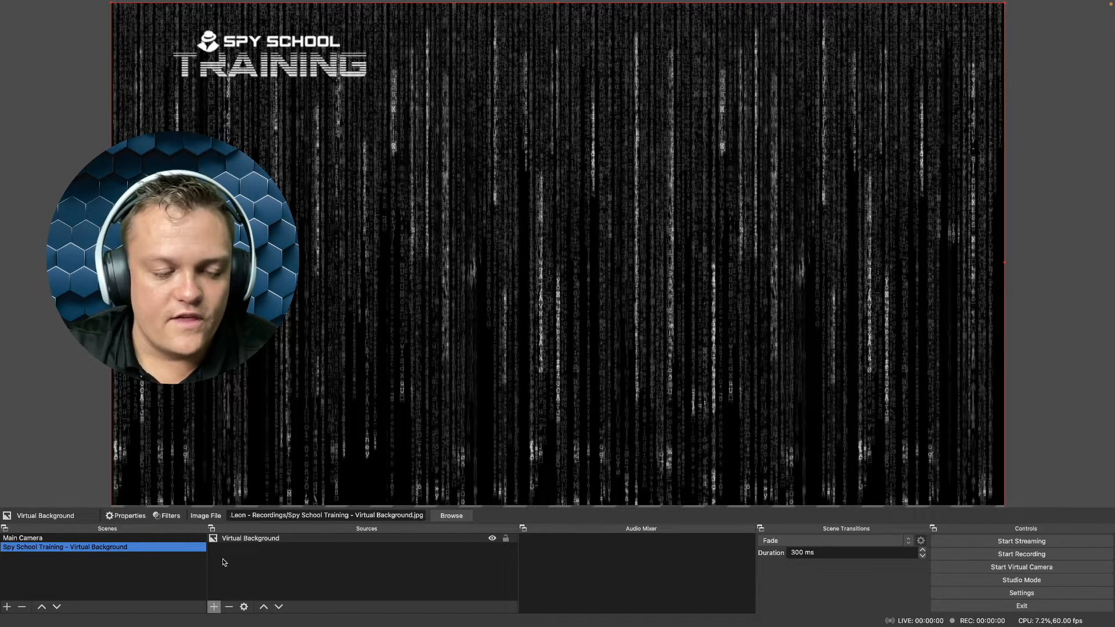
# Add the existing Main Camera scene as a source over the virtual background
pyautogui.click(212, 606)
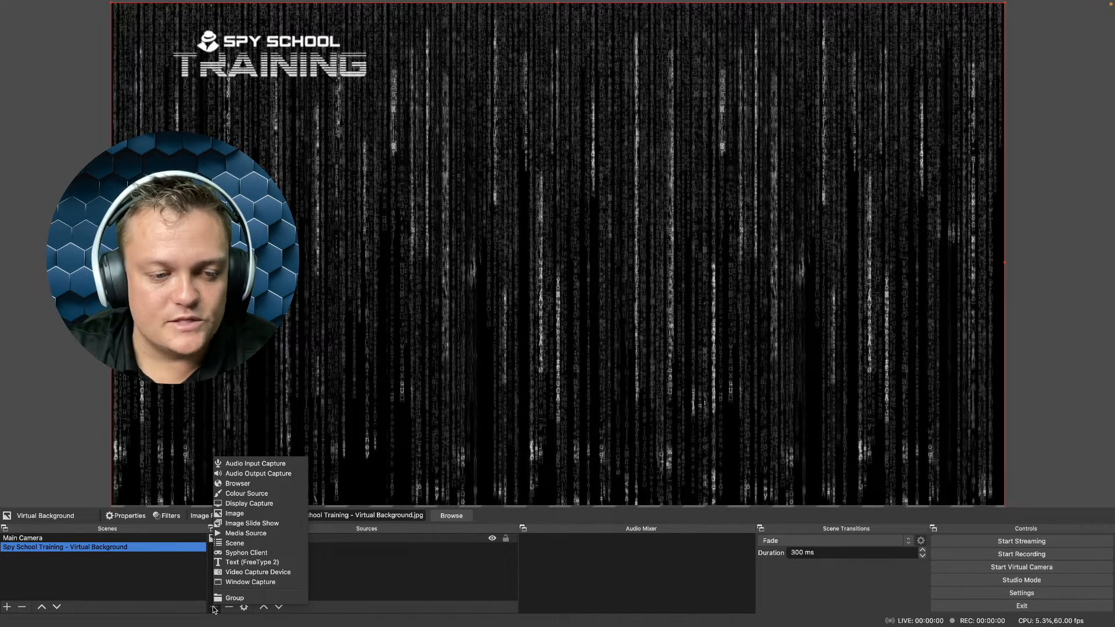
pyautogui.click(283, 548)
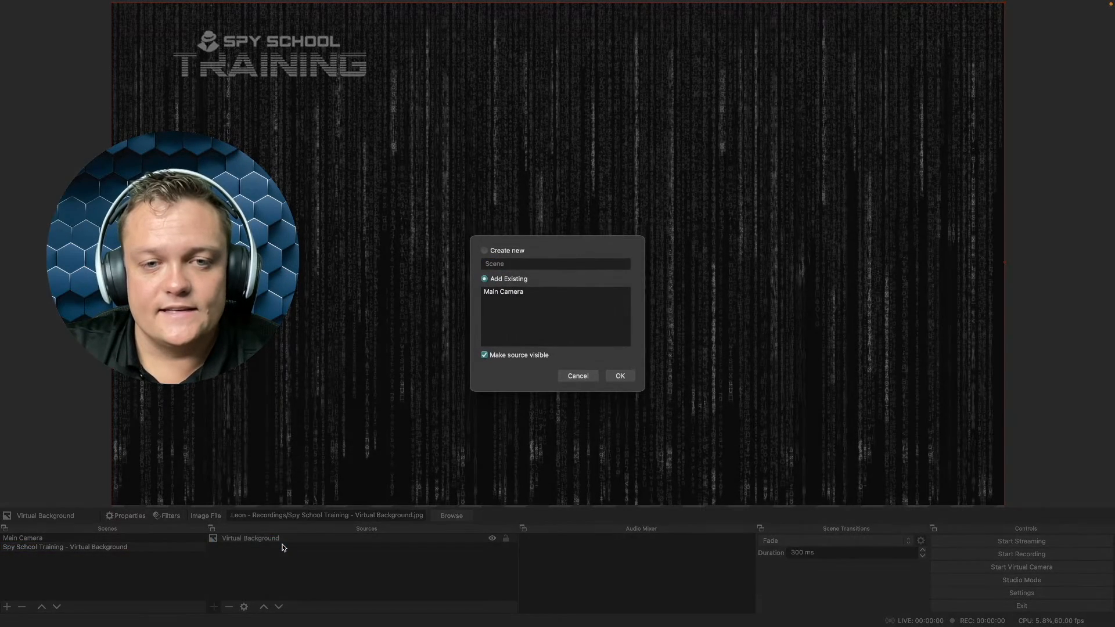
pyautogui.click(510, 292)
pyautogui.click(619, 375)
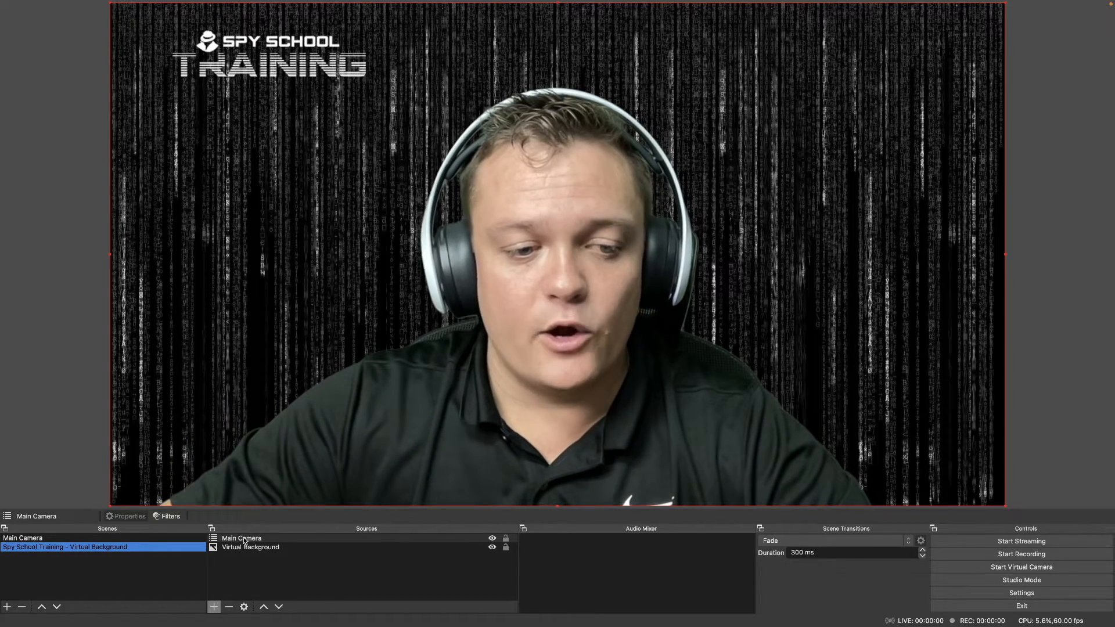
# Move the Main Camera source below the Virtual Background source, and move it back above it
pyautogui.moveTo(244, 541); pyautogui.dragTo(245, 562)
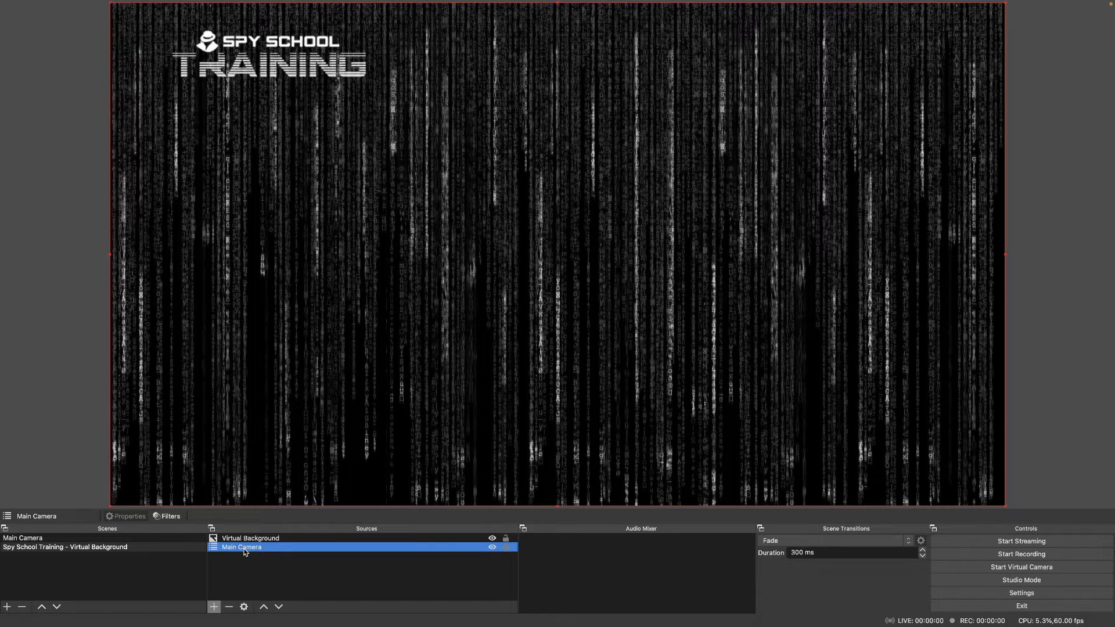
pyautogui.moveTo(245, 553); pyautogui.dragTo(245, 540)
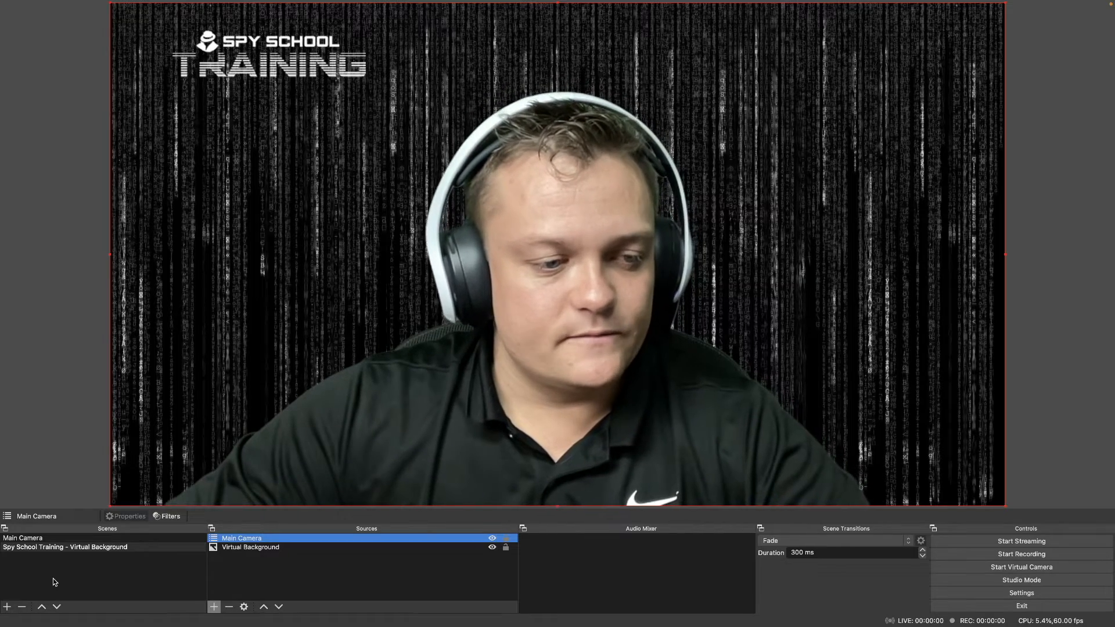
# Create a new scene named "Spy School Training - Sound Issue"
pyautogui.click(7, 606)
pyautogui.write('Spy School Training - Virtual Background')
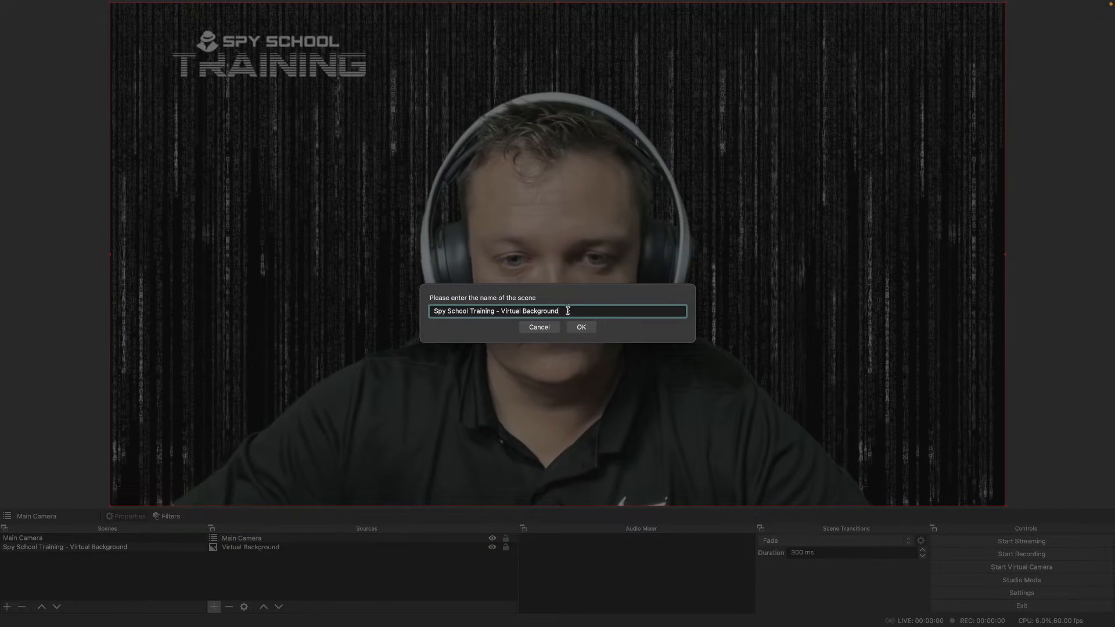
pyautogui.press('BackSpace')
pyautogui.press('BackSpace')
pyautogui.press('BackSpace')
pyautogui.press('BackSpace')
pyautogui.press('BackSpace')
pyautogui.press('BackSpace')
pyautogui.press('BackSpace')
pyautogui.press('BackSpace')
pyautogui.press('BackSpace')
pyautogui.press('BackSpace')
pyautogui.press('BackSpace')
pyautogui.press('BackSpace')
pyautogui.press('BackSpace')
pyautogui.press('BackSpace')
pyautogui.press('BackSpace')
pyautogui.press('BackSpace')
pyautogui.press('BackSpace')
pyautogui.press('BackSpace')
pyautogui.write('Sound Issue')
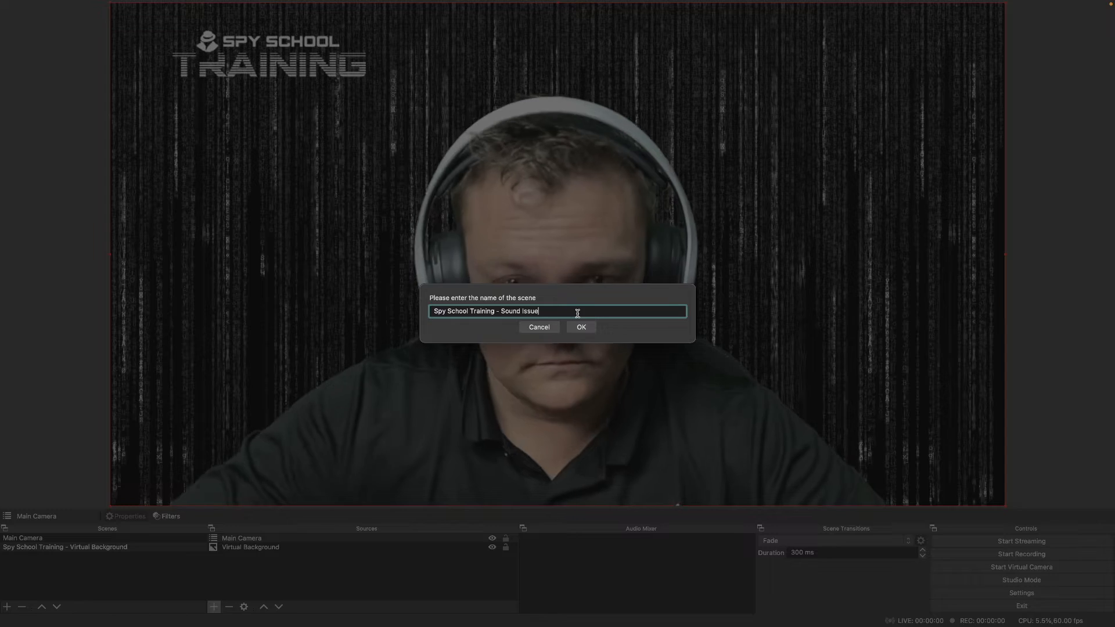
pyautogui.press('Return')
# Add a new Image source named "Sound Issue" to the Sound Issue scene
pyautogui.click(213, 606)
pyautogui.click(243, 516)
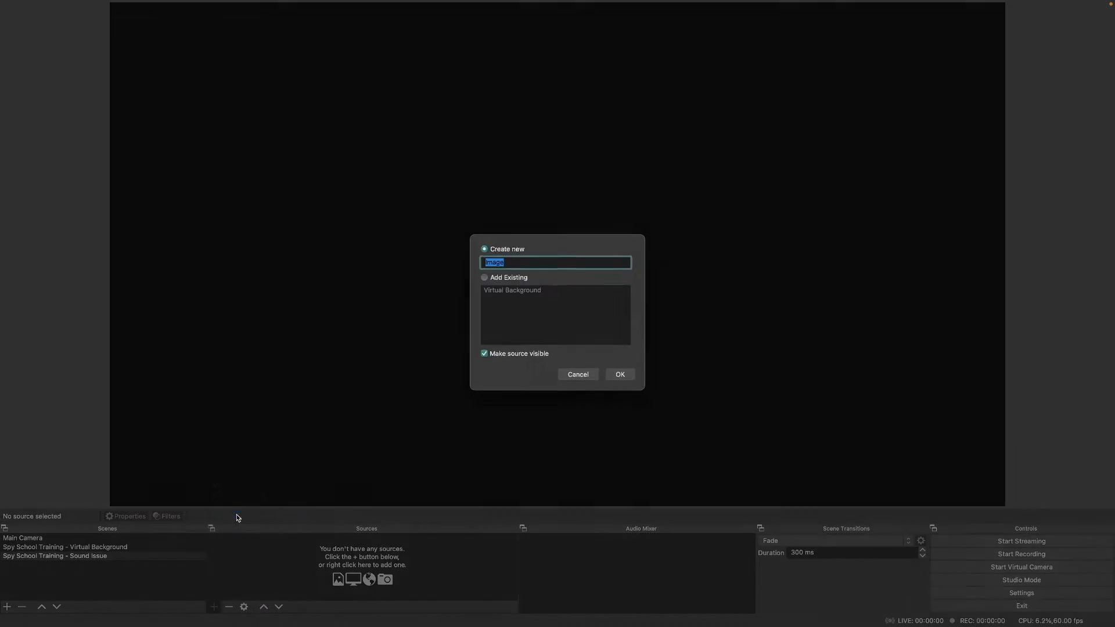
pyautogui.click(612, 377)
# Load "Background with Audio Info.png" from the recordings folder as the Sound Issue image and scale it to fill the canvas
pyautogui.click(696, 357)
pyautogui.click(602, 172)
pyautogui.click(727, 309)
pyautogui.click(707, 436)
pyautogui.moveTo(708, 339); pyautogui.dragTo(787, 500)
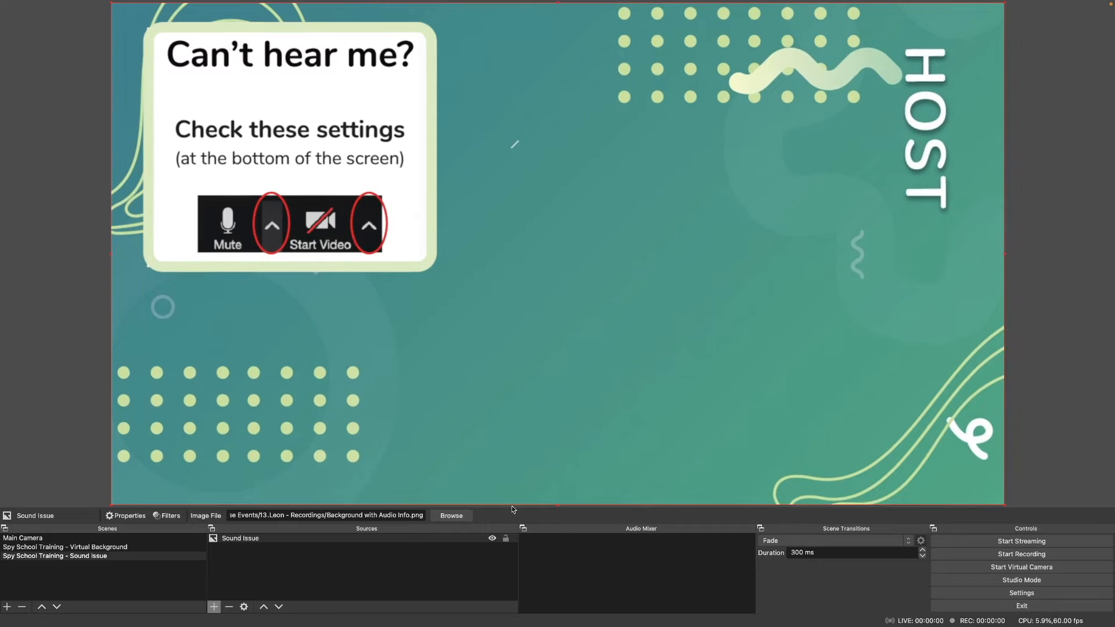
# Add the existing Main Camera scene as a source over the Sound Issue image
pyautogui.click(214, 607)
pyautogui.click(237, 544)
pyautogui.click(509, 292)
pyautogui.click(632, 375)
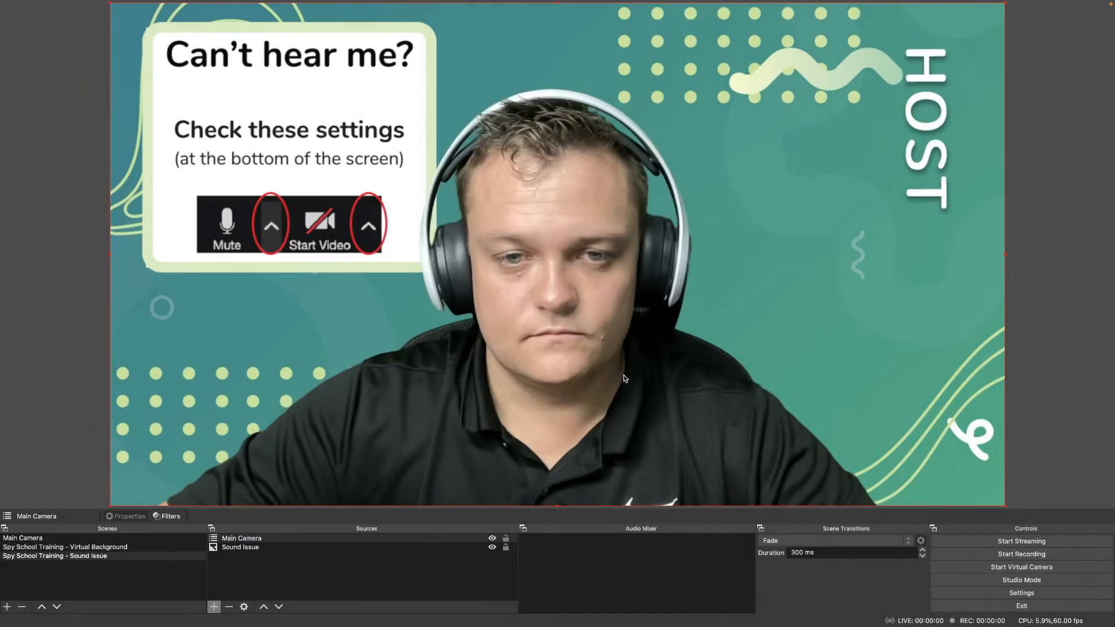
# Duplicate the Spy School Training - Virtual Background scene under the name "Spy School Training - App Logo"
pyautogui.click(86, 548)
pyautogui.rightClick(85, 548)
pyautogui.click(116, 396)
pyautogui.click(571, 311)
pyautogui.press('BackSpace')
pyautogui.press('BackSpace')
pyautogui.press('BackSpace')
pyautogui.press('BackSpace')
pyautogui.press('BackSpace')
pyautogui.press('BackSpace')
pyautogui.press('BackSpace')
pyautogui.press('BackSpace')
pyautogui.press('BackSpace')
pyautogui.press('BackSpace')
pyautogui.press('BackSpace')
pyautogui.press('BackSpace')
pyautogui.press('BackSpace')
pyautogui.press('BackSpace')
pyautogui.press('BackSpace')
pyautogui.press('BackSpace')
pyautogui.press('BackSpace')
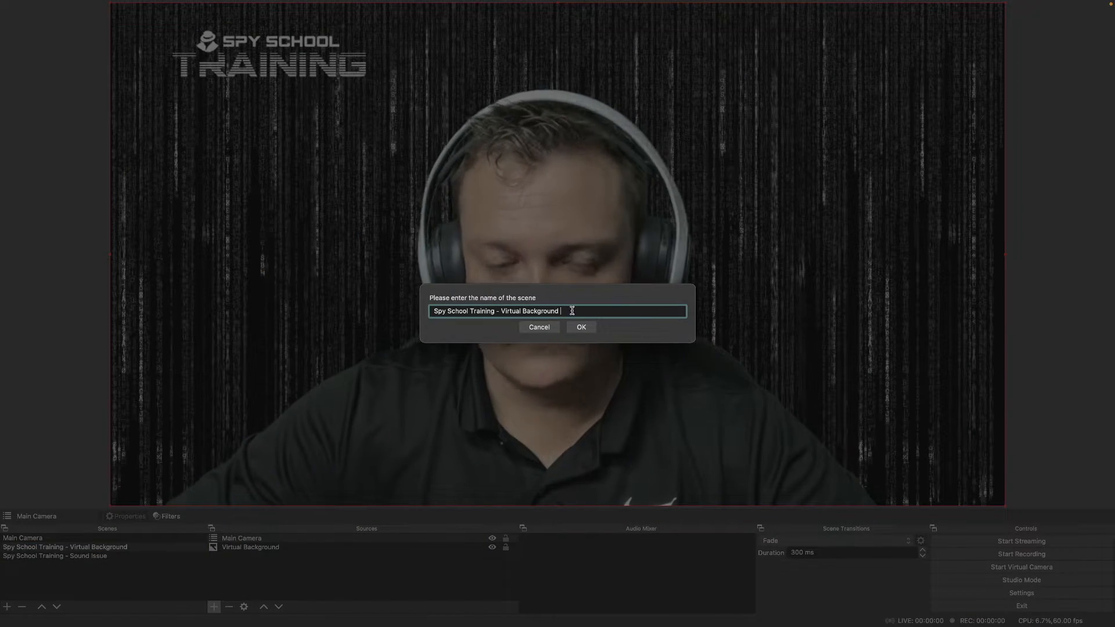
pyautogui.press('BackSpace')
pyautogui.press('BackSpace')
pyautogui.press('BackSpace')
pyautogui.write('App Logo')
pyautogui.click(580, 327)
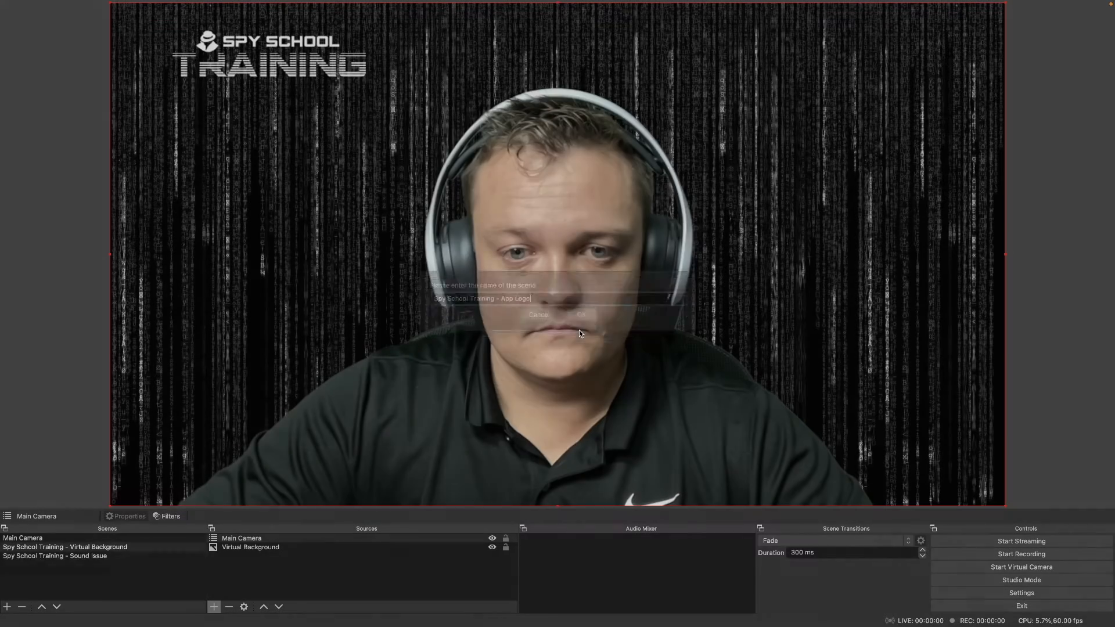
# Add "Mobile Adventures.png" to the App Logo scene, scaled down and placed directly beneath the Spy School Training logo
pyautogui.moveTo(0, 570); pyautogui.dragTo(281, 566)
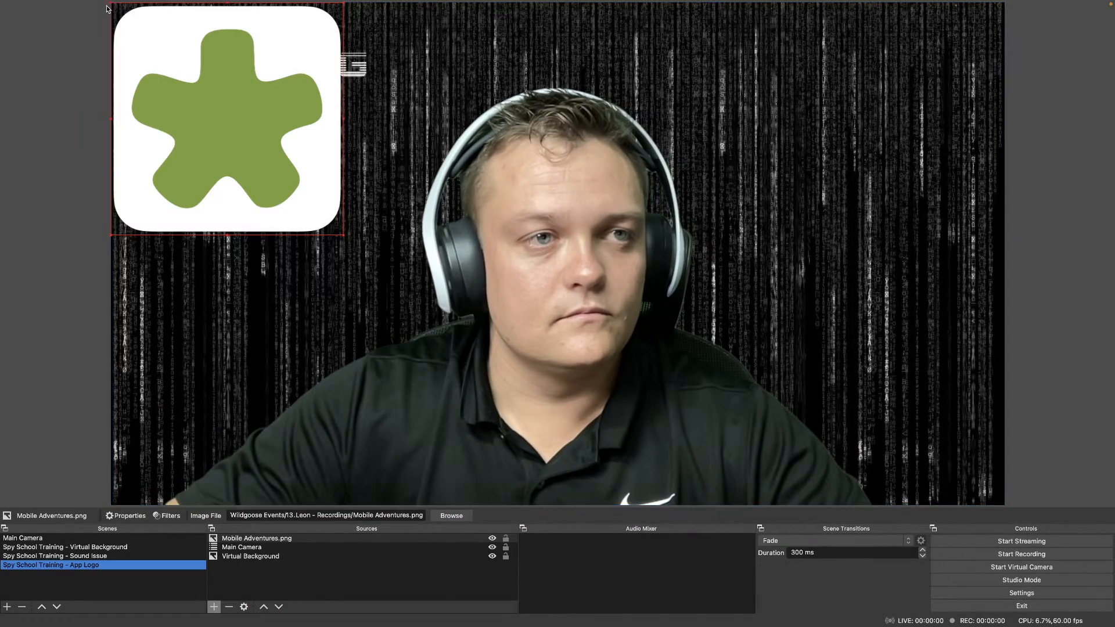
pyautogui.moveTo(207, 91); pyautogui.dragTo(242, 125)
pyautogui.moveTo(241, 125); pyautogui.dragTo(246, 133)
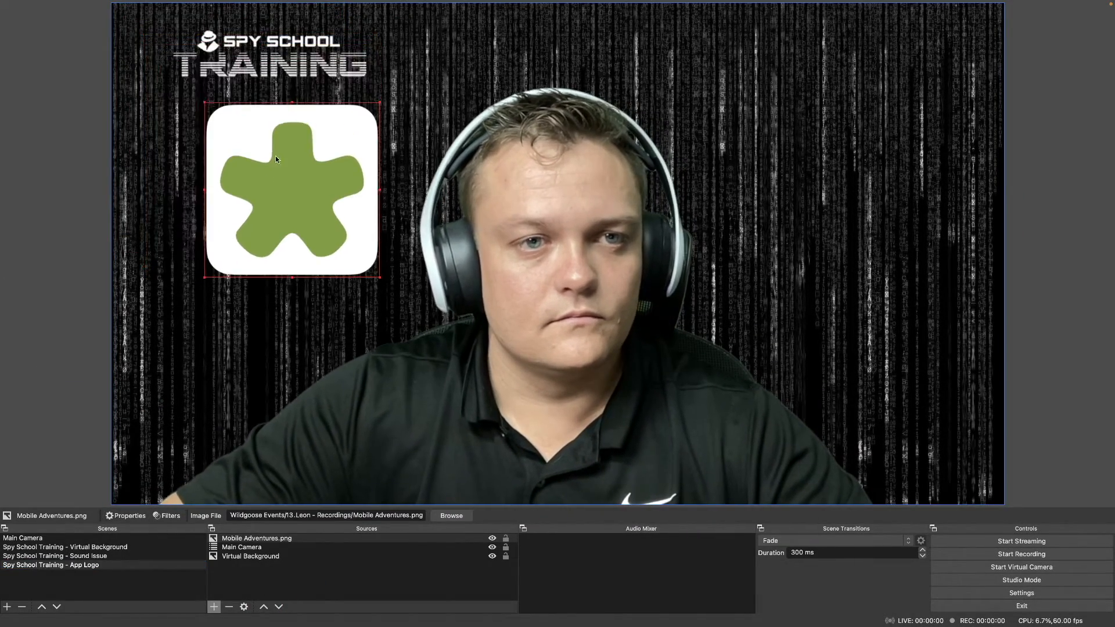
pyautogui.moveTo(302, 177); pyautogui.dragTo(285, 163)
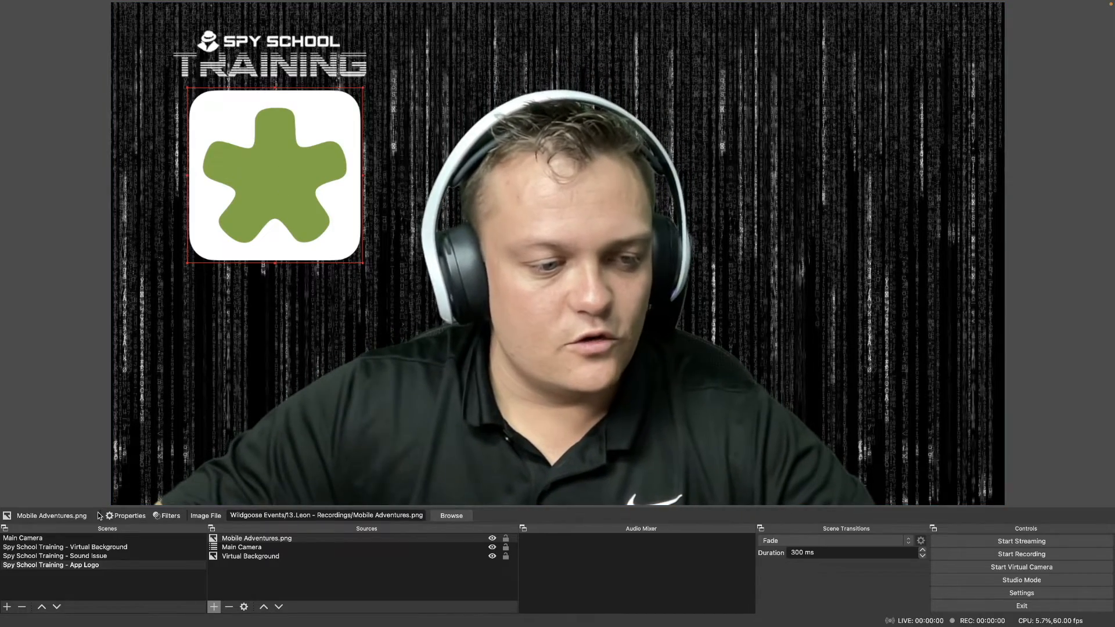
# Move the Sound Issue scene below the App Logo scene and preview the three Spy School Training scenes in turn
pyautogui.moveTo(88, 556); pyautogui.dragTo(88, 575)
pyautogui.click(88, 548)
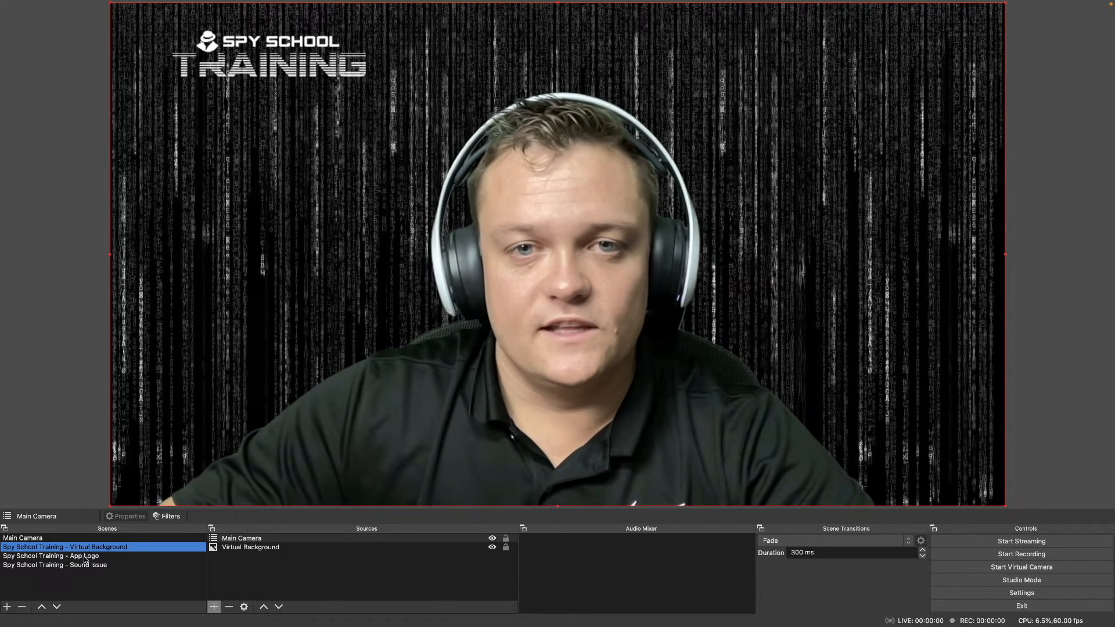
pyautogui.click(85, 556)
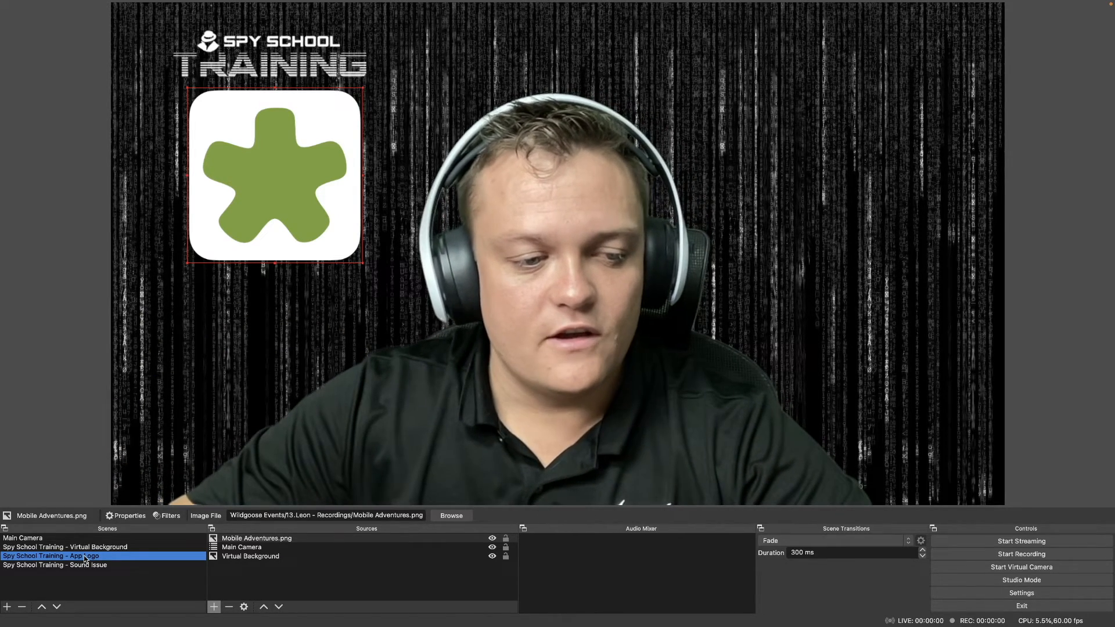
pyautogui.click(81, 565)
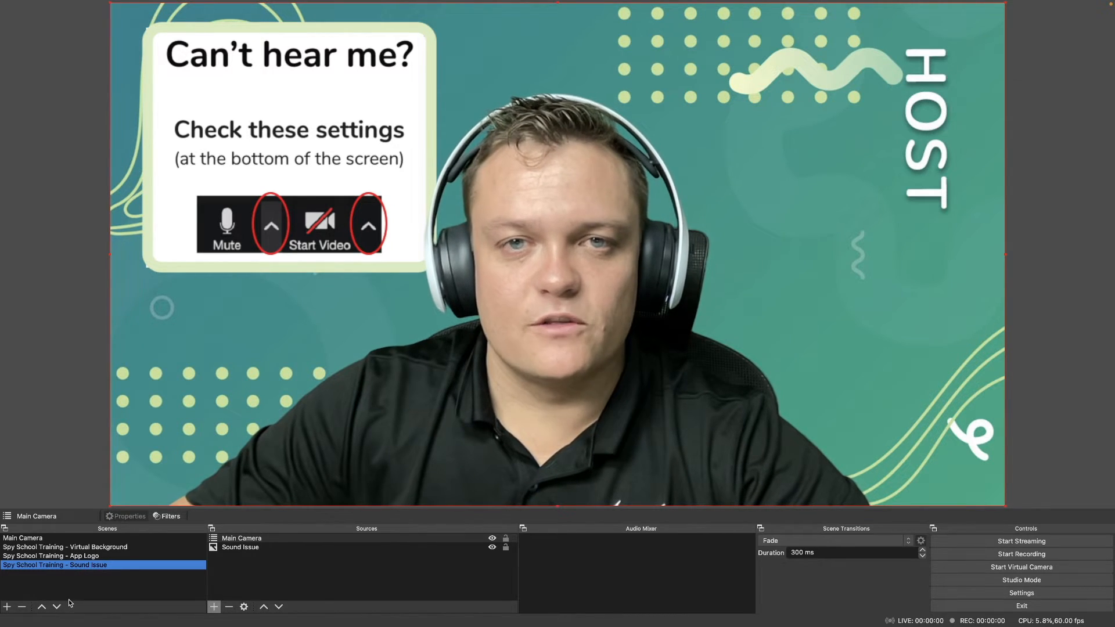
# Make Spy School Training - Virtual Background the active scene and start the virtual camera
pyautogui.click(88, 548)
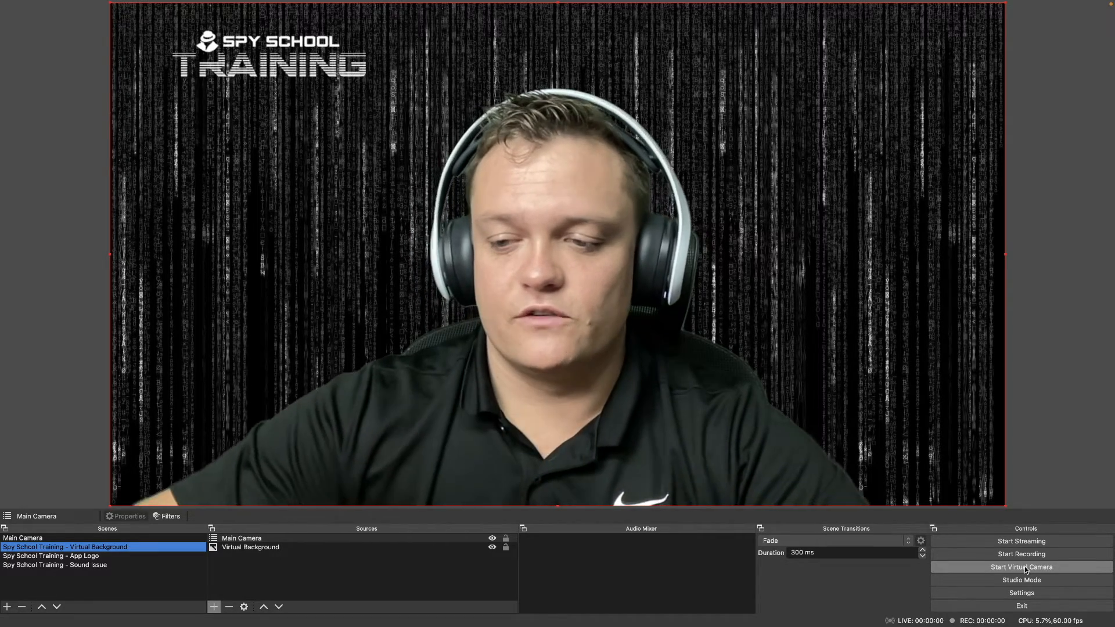
pyautogui.click(1024, 566)
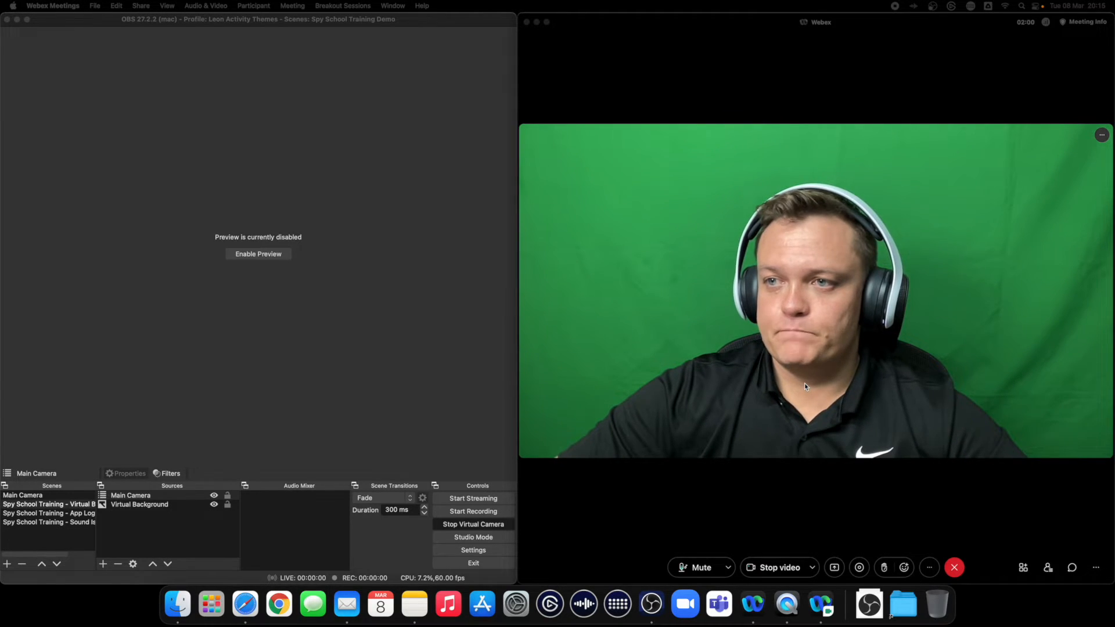
# In the Webex meeting, apply the Spy School Training image as the virtual background and close the settings
pyautogui.click(1100, 137)
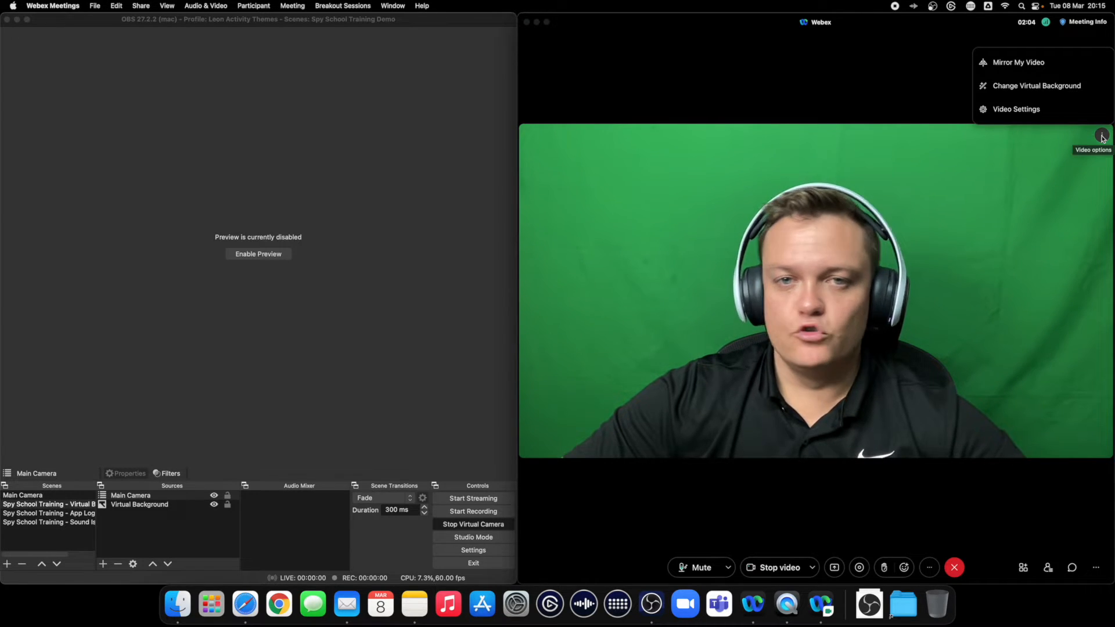
pyautogui.click(1065, 87)
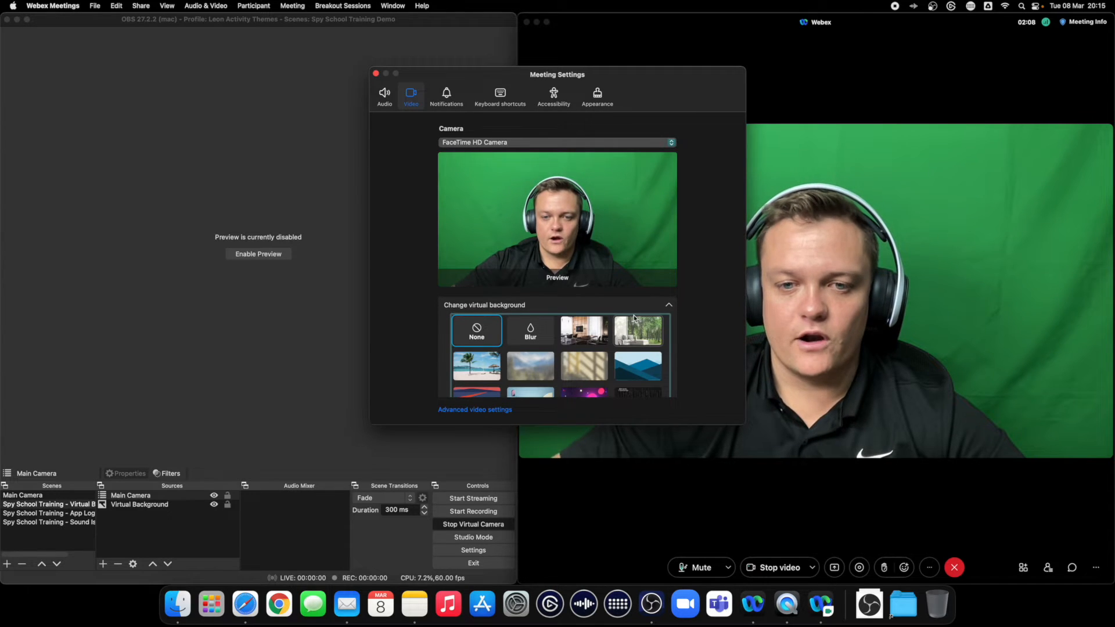
pyautogui.scroll(-3, 637, 367)
pyautogui.click(637, 345)
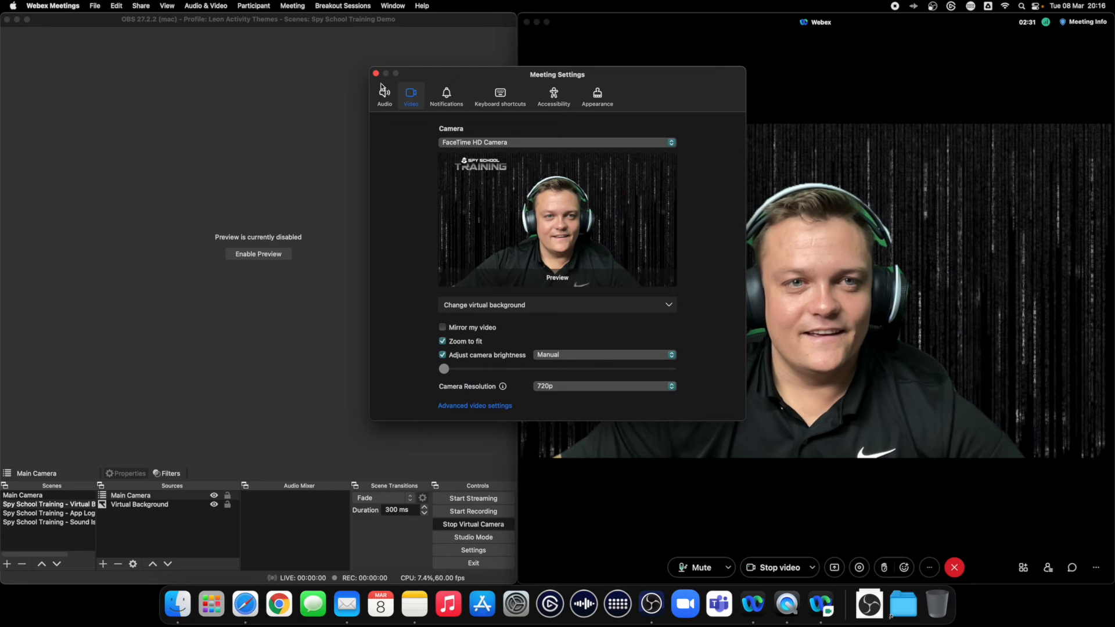
pyautogui.click(375, 73)
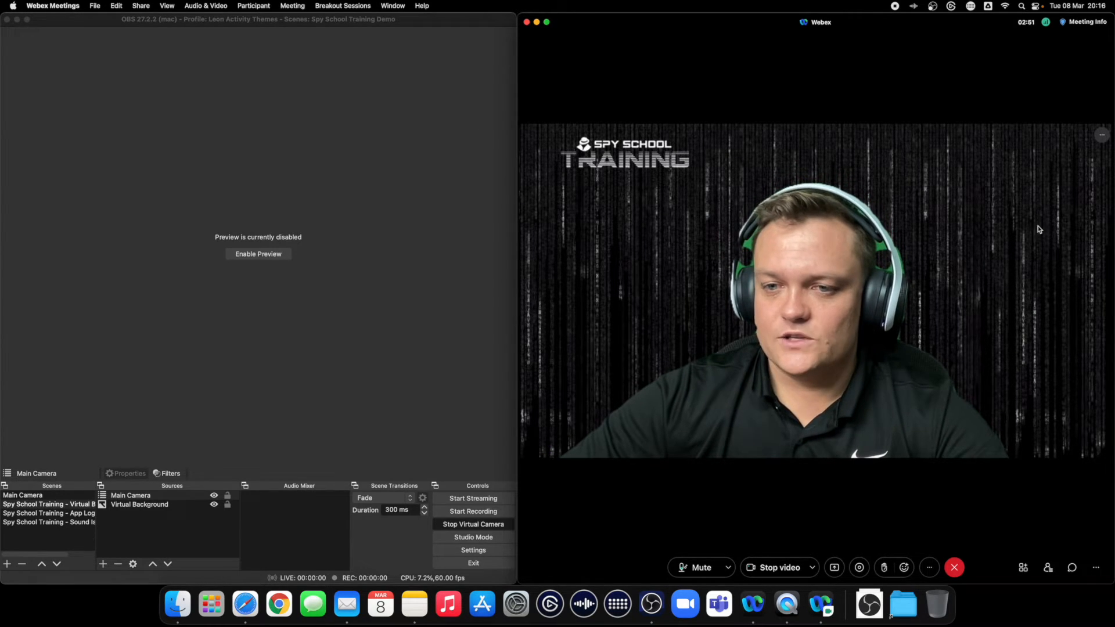
# Set the Webex virtual background back to None and close the meeting settings
pyautogui.click(1102, 137)
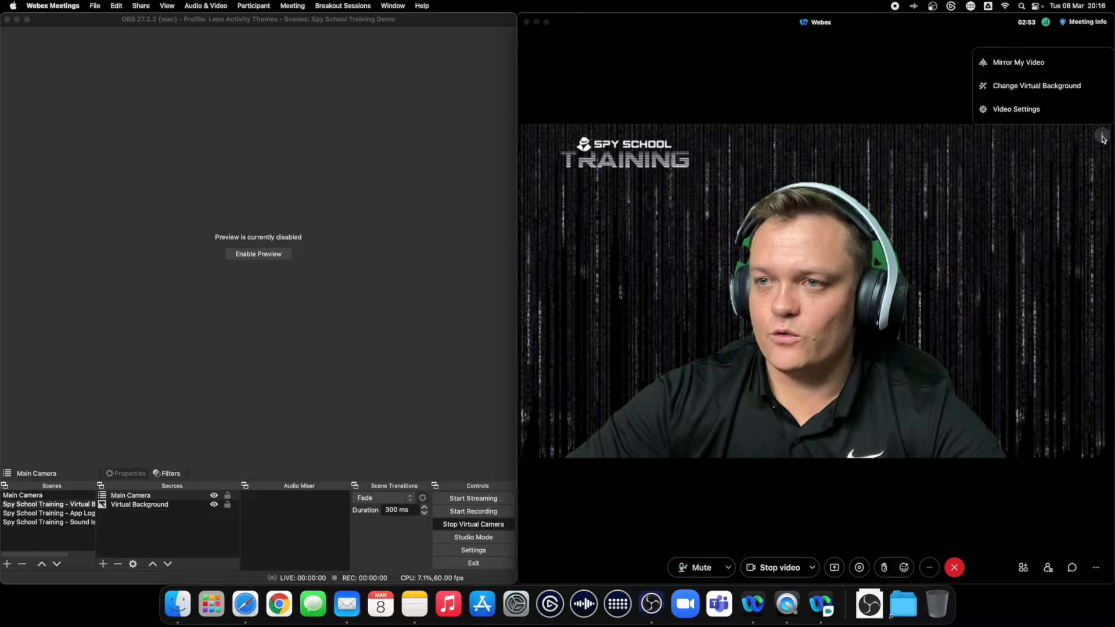
pyautogui.click(1070, 86)
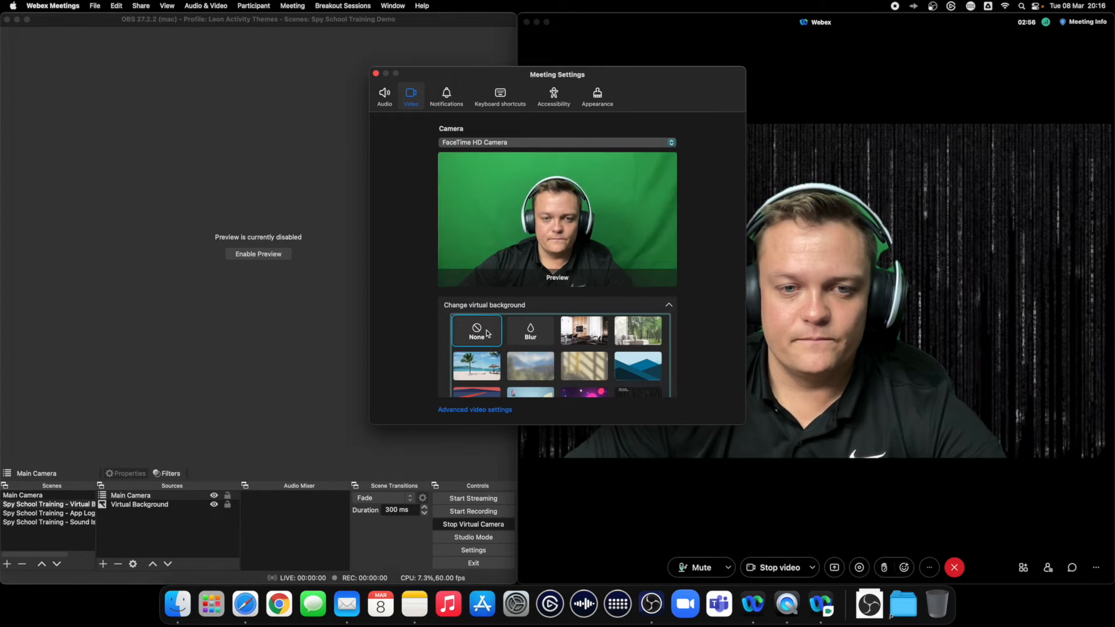
pyautogui.scroll(-3, 639, 349)
pyautogui.click(650, 380)
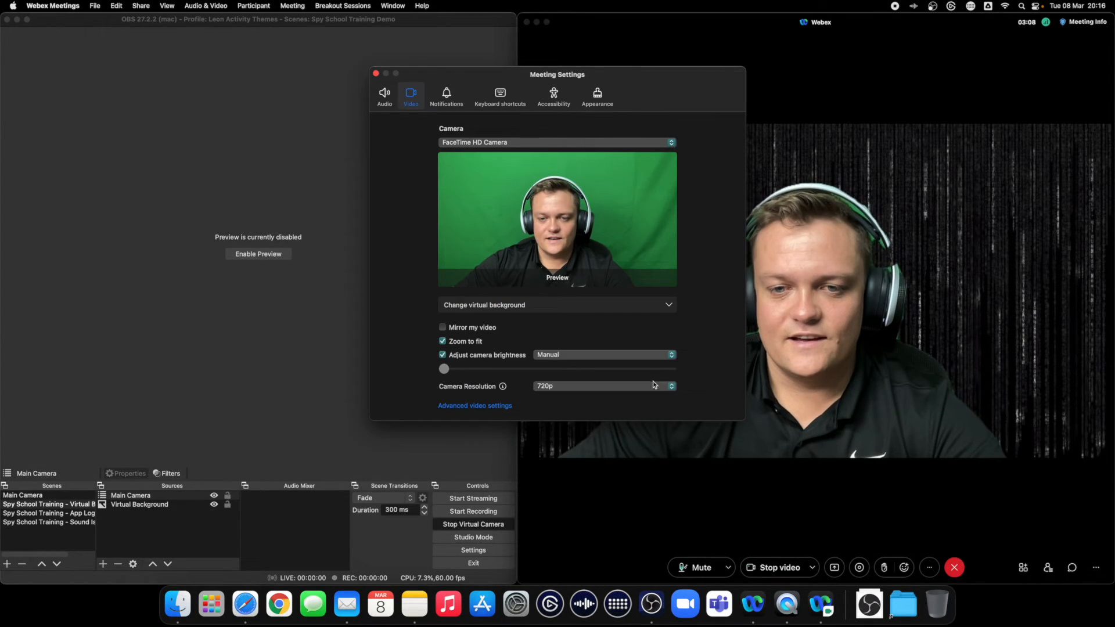
pyautogui.click(376, 74)
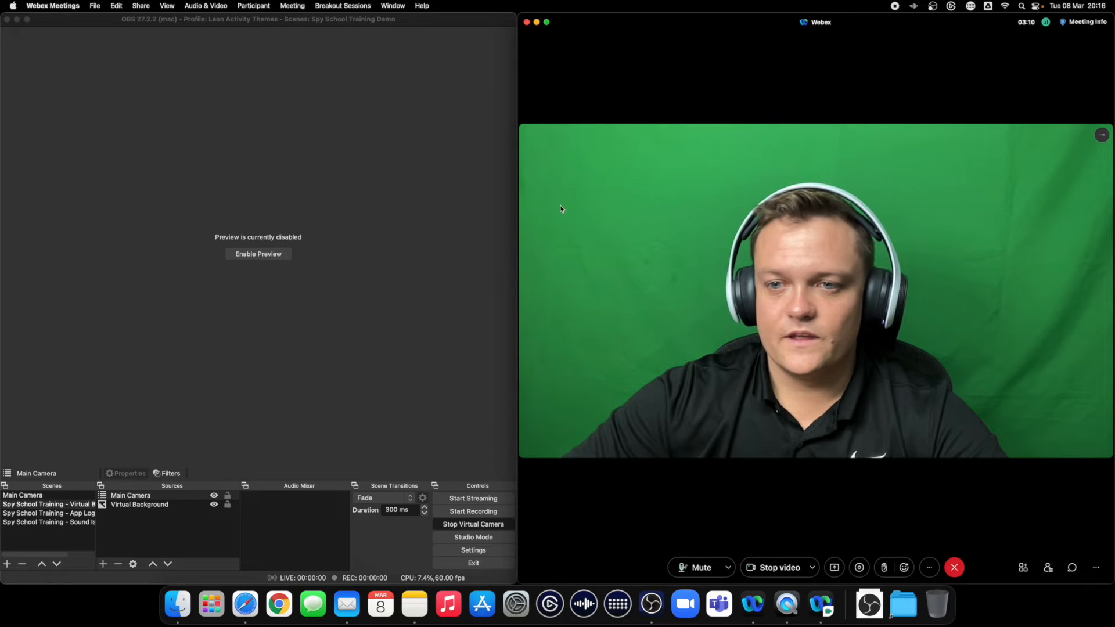
# Choose OBS Virtual Camera as the camera for the Webex meeting
pyautogui.click(812, 567)
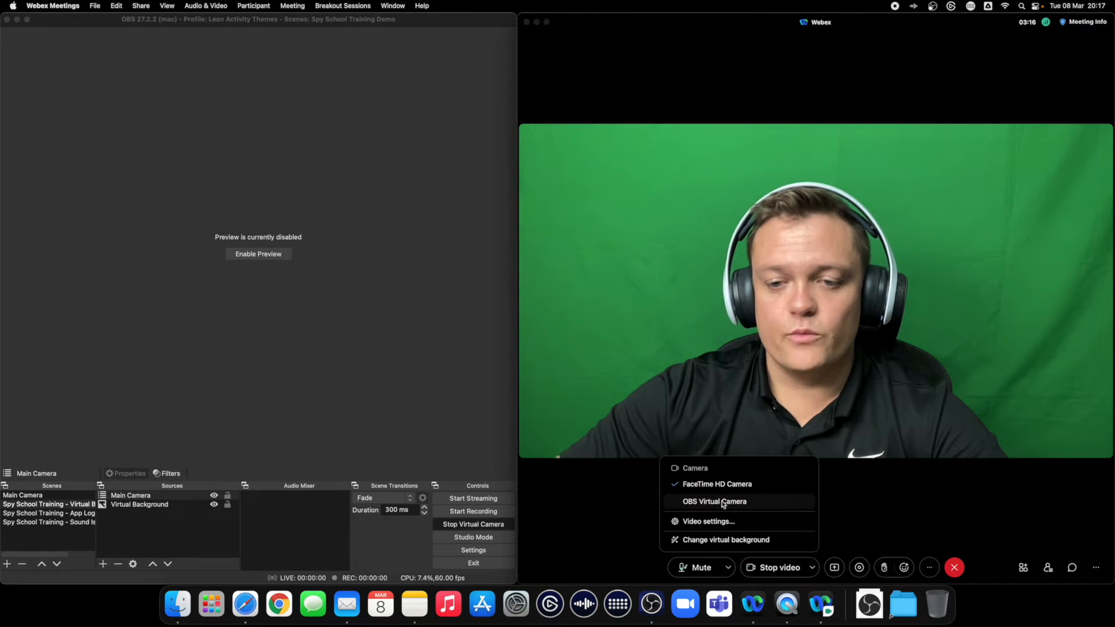
pyautogui.click(740, 503)
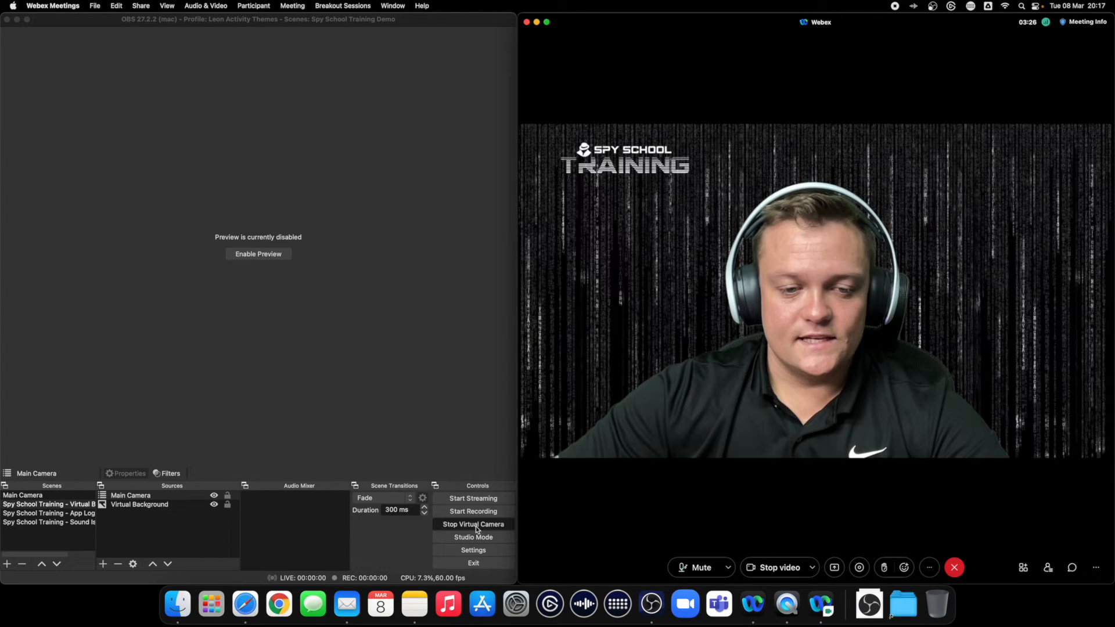
# In OBS, switch the live output to the App Logo scene, the Sound Issue scene and back to the Virtual Background scene
pyautogui.click(44, 514)
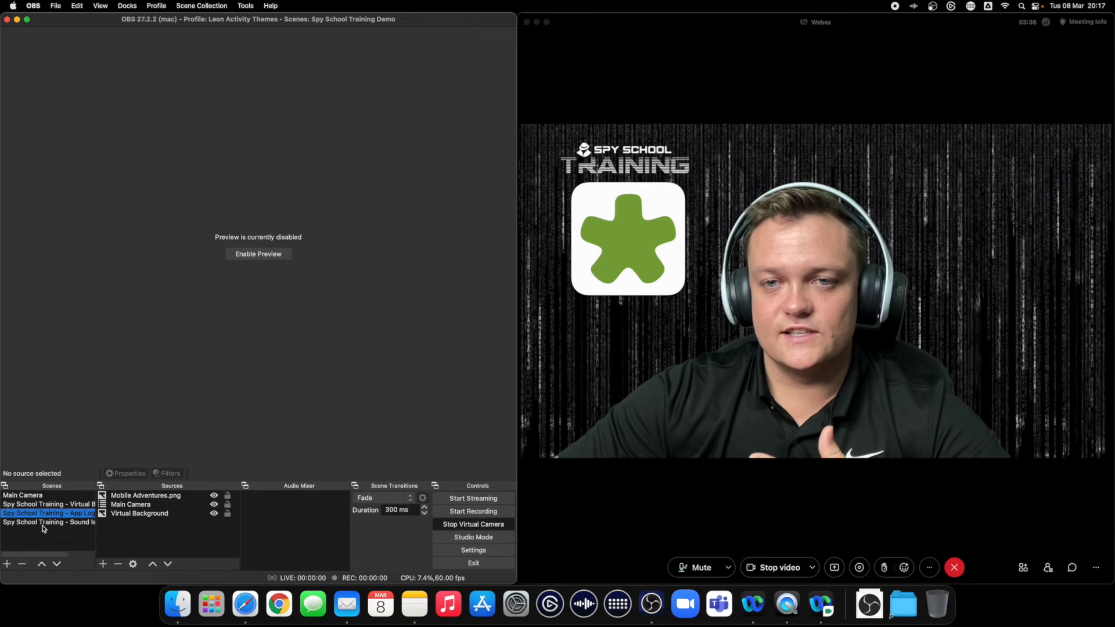
pyautogui.click(44, 523)
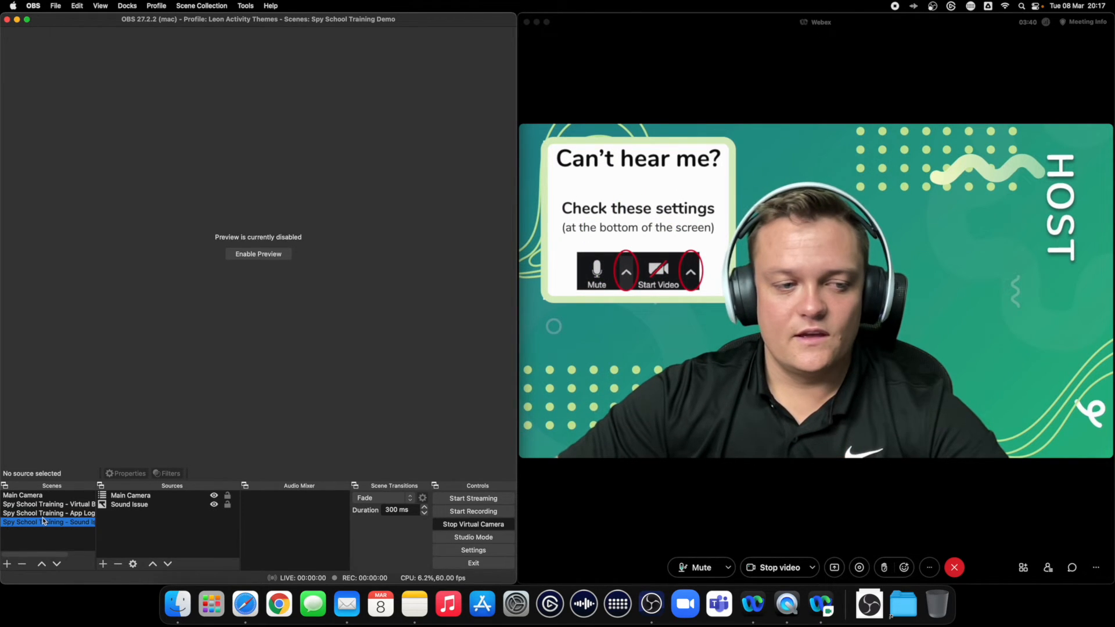
pyautogui.click(46, 505)
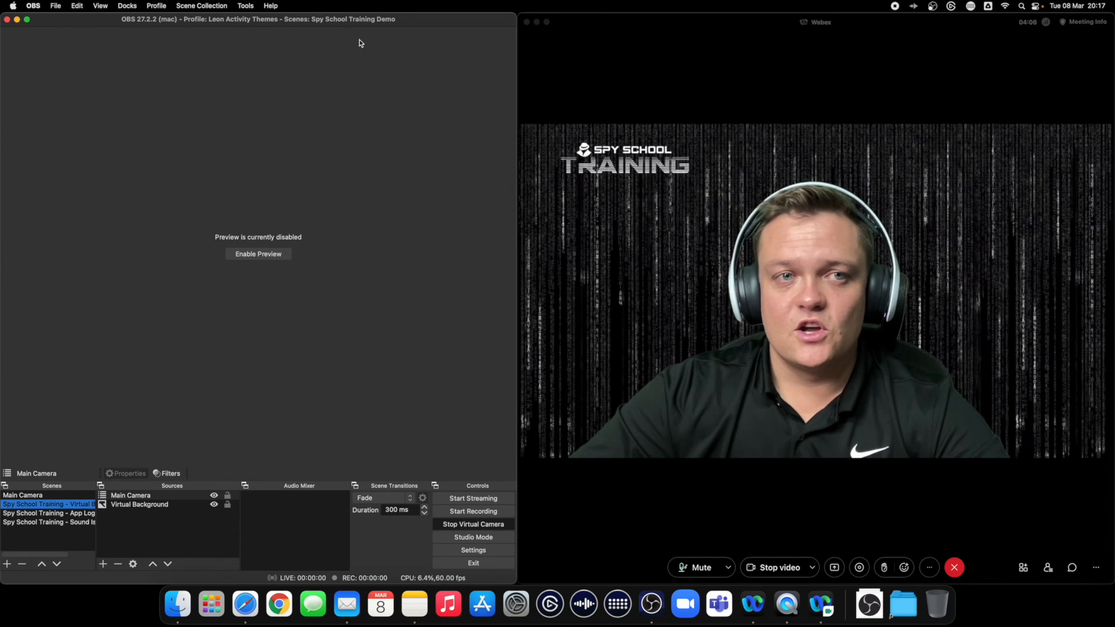
# Hide the OBS window while keeping the virtual camera running
pyautogui.click(933, 6)
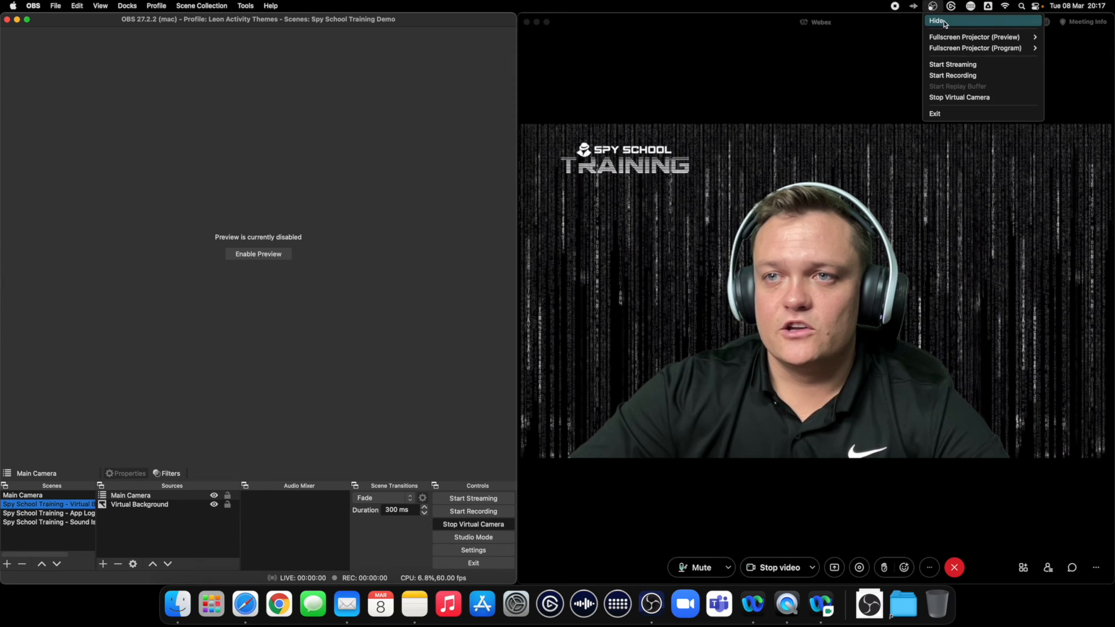
pyautogui.click(946, 24)
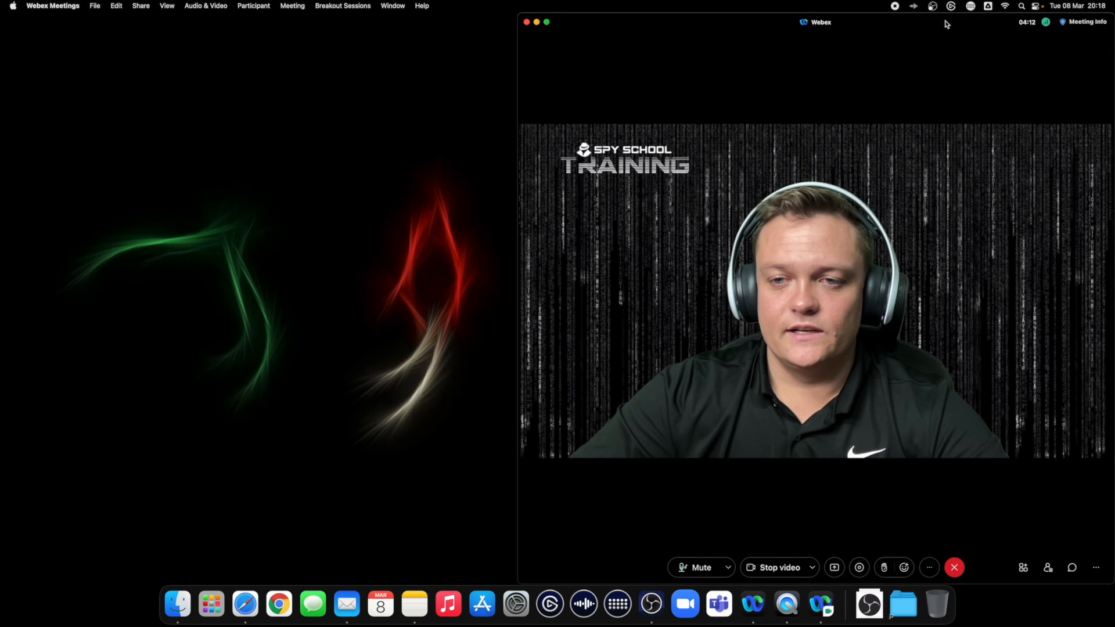